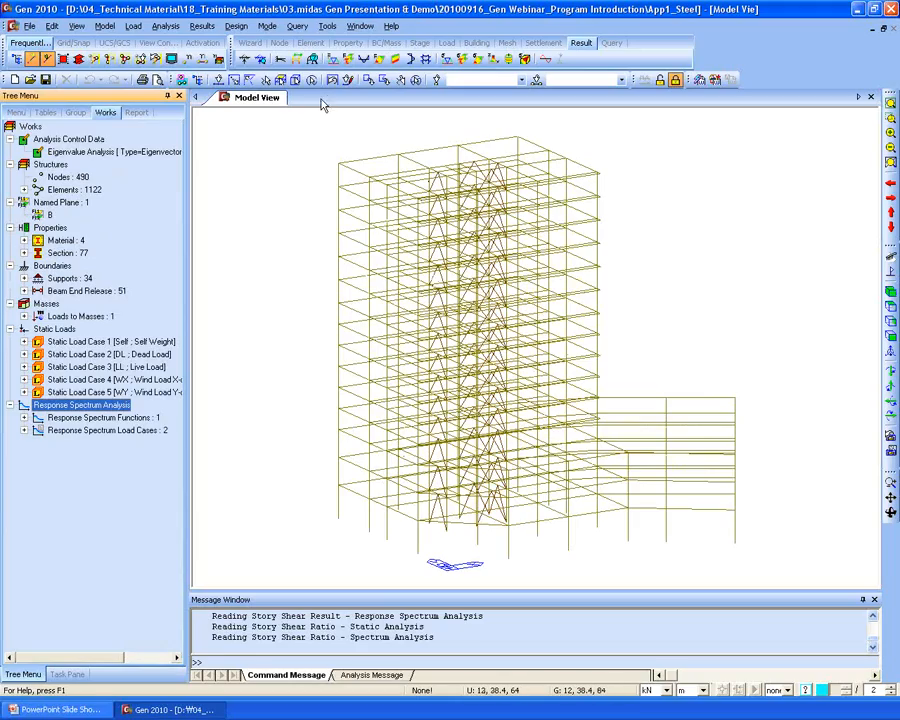
Display the building frame as solid members with hidden surfaces removed, in an angled 3D view showing the tower and low-rise wing.
{"action": "left_click", "coordinate": [78, 58]}
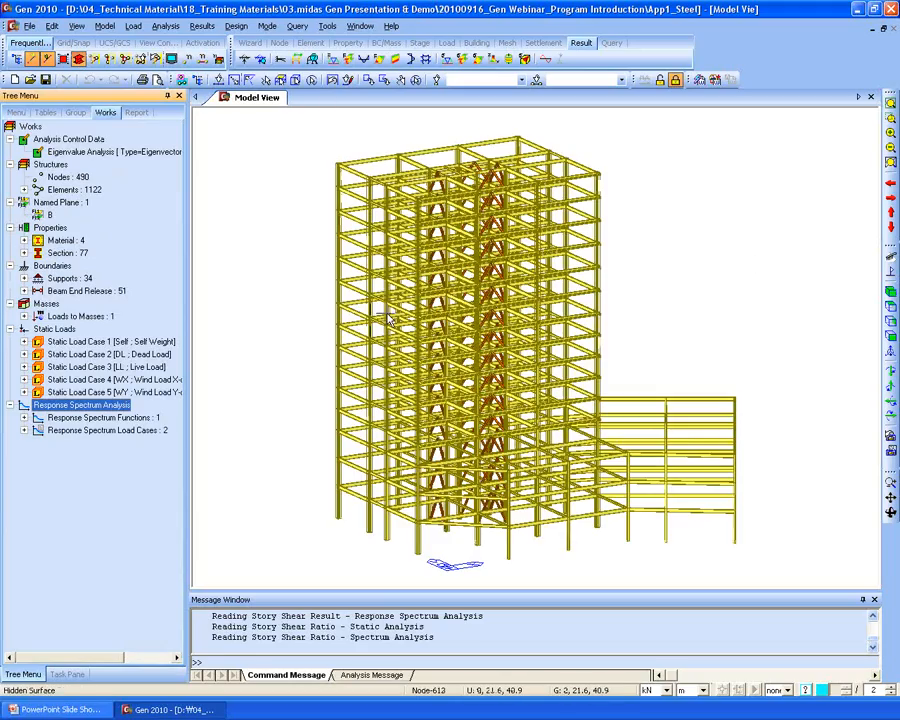
{"action": "left_click_drag", "start_coordinate": [383, 292], "coordinate": [362, 321]}
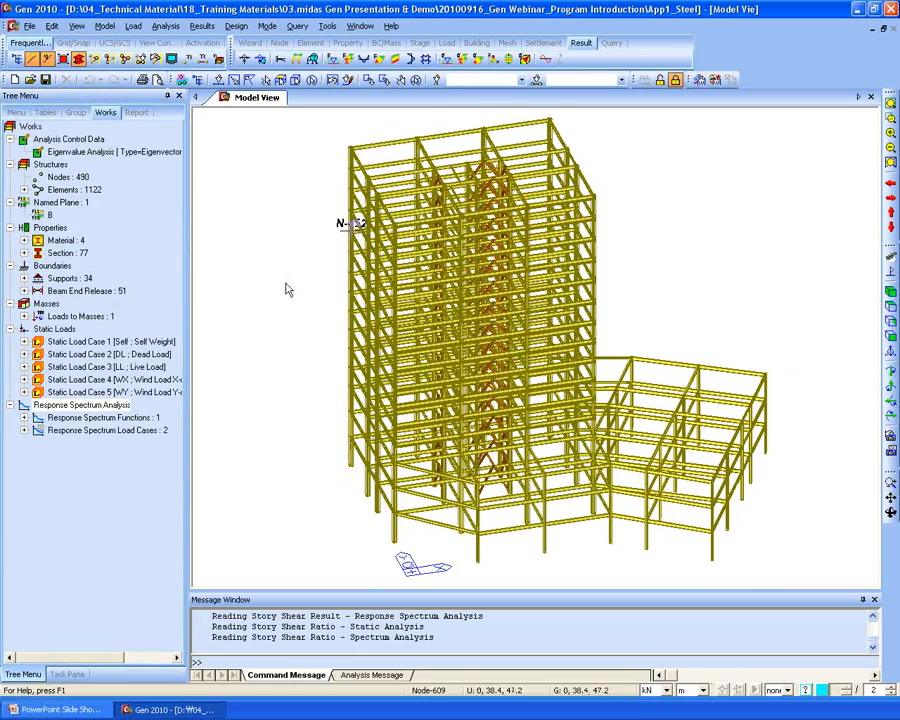
{"action": "left_click", "coordinate": [80, 405]}
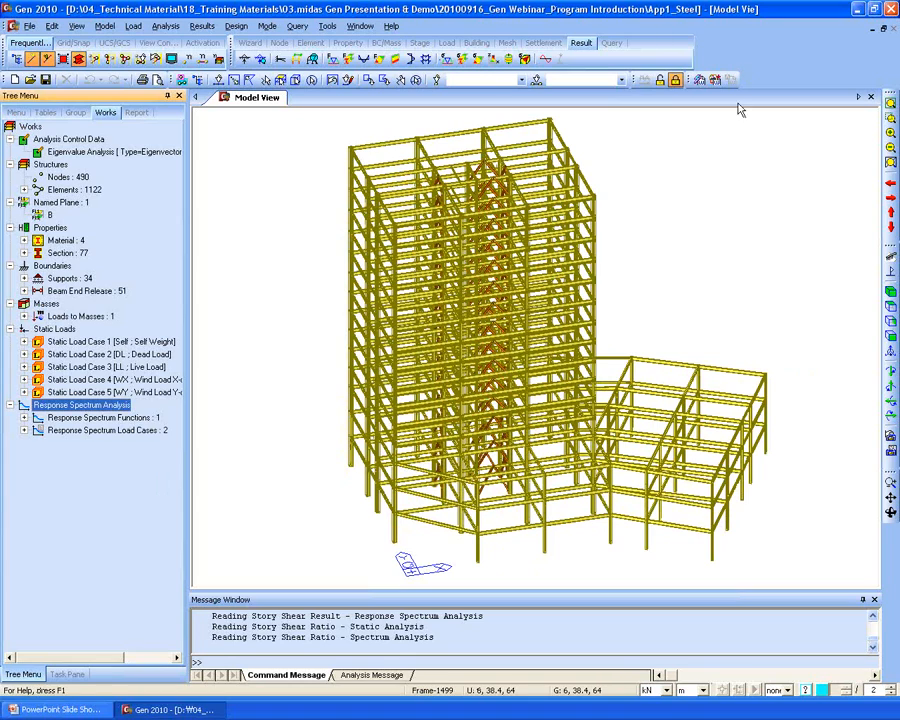
Open the existing Word document "midas IT report.docx" in the Dynamic Report Generator.
{"action": "left_click", "coordinate": [699, 79]}
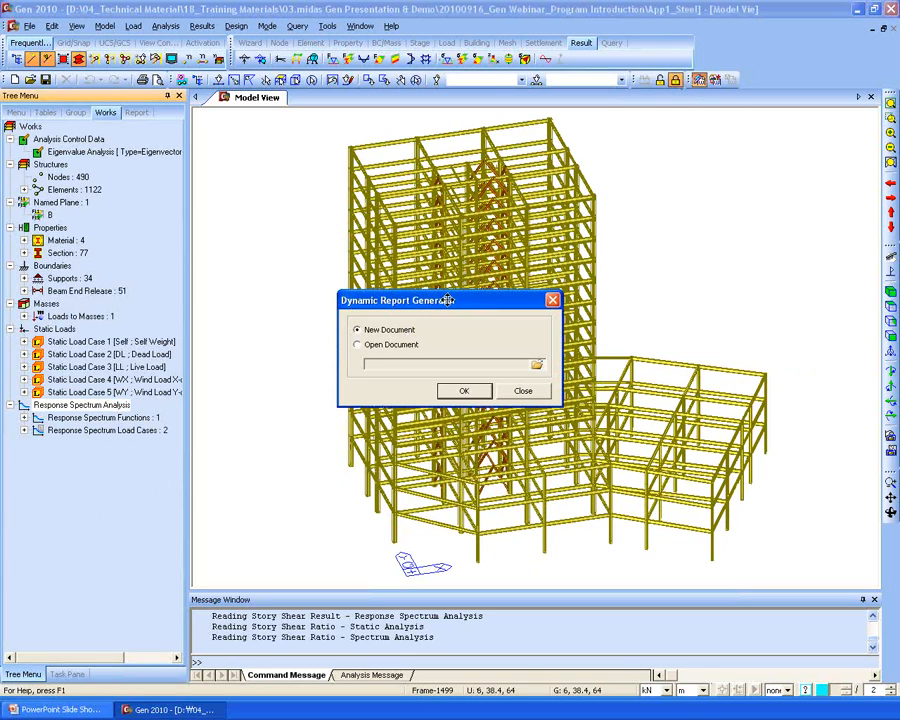
{"action": "left_click_drag", "start_coordinate": [432, 313], "coordinate": [399, 262]}
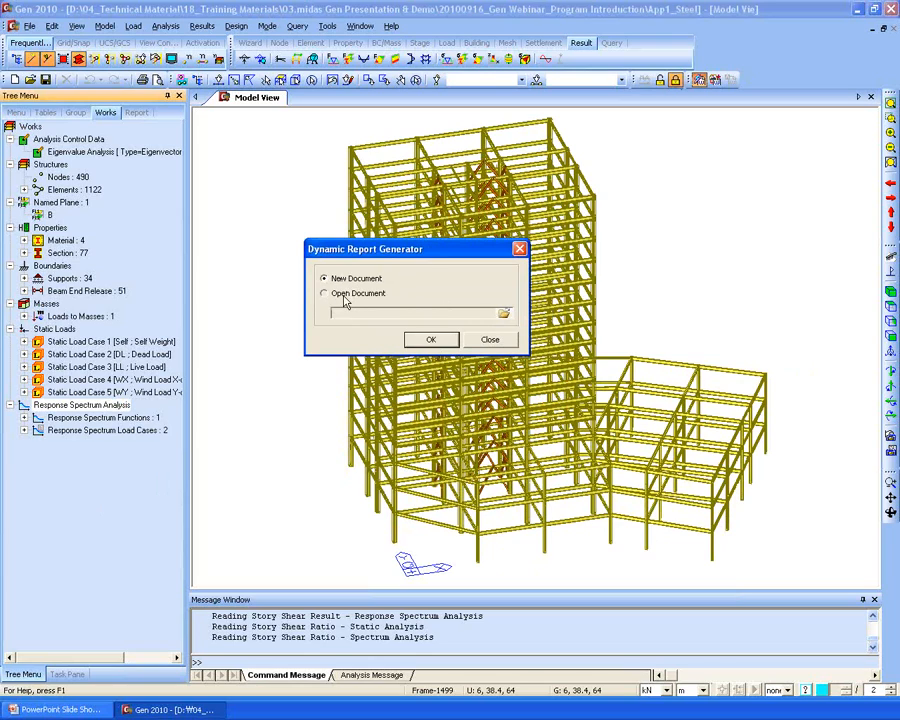
{"action": "left_click", "coordinate": [343, 294]}
{"action": "left_click", "coordinate": [503, 314]}
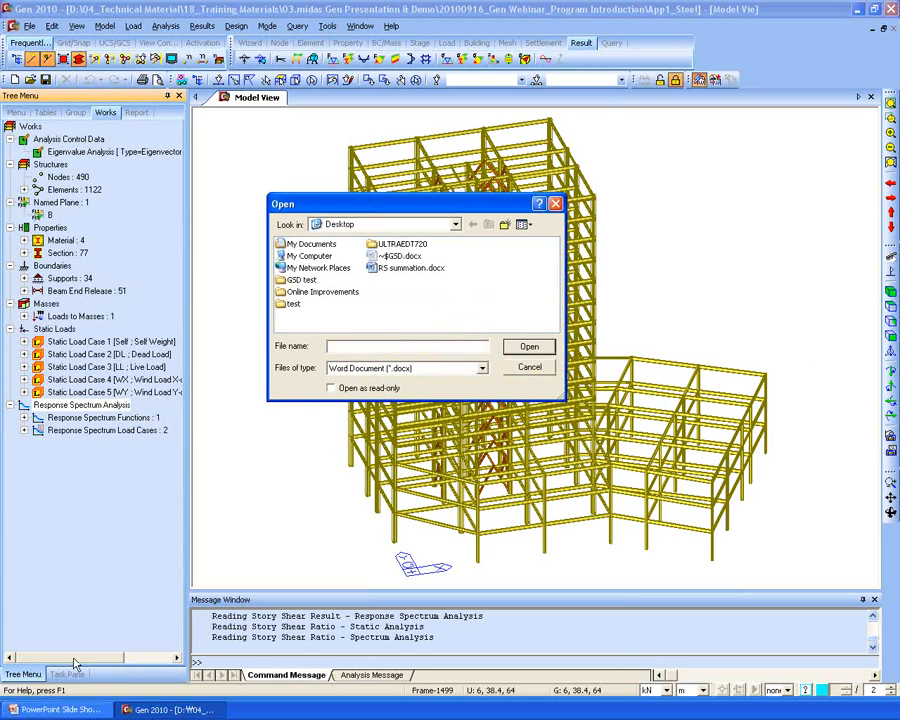
{"action": "key", "text": "alt+Tab"}
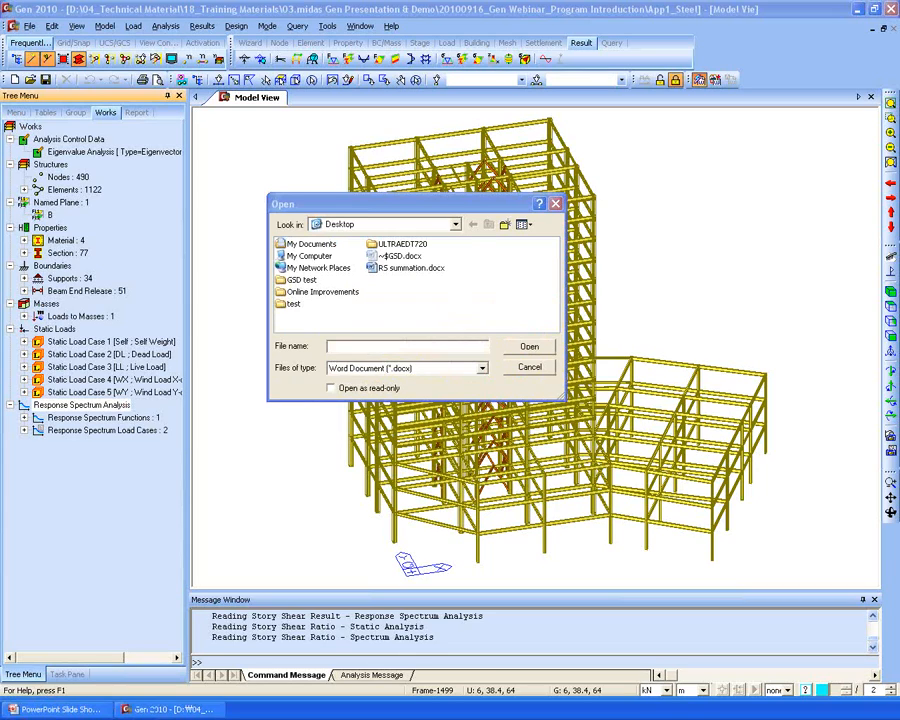
{"action": "left_click", "coordinate": [405, 280]}
{"action": "left_click", "coordinate": [529, 346]}
{"action": "left_click", "coordinate": [431, 339]}
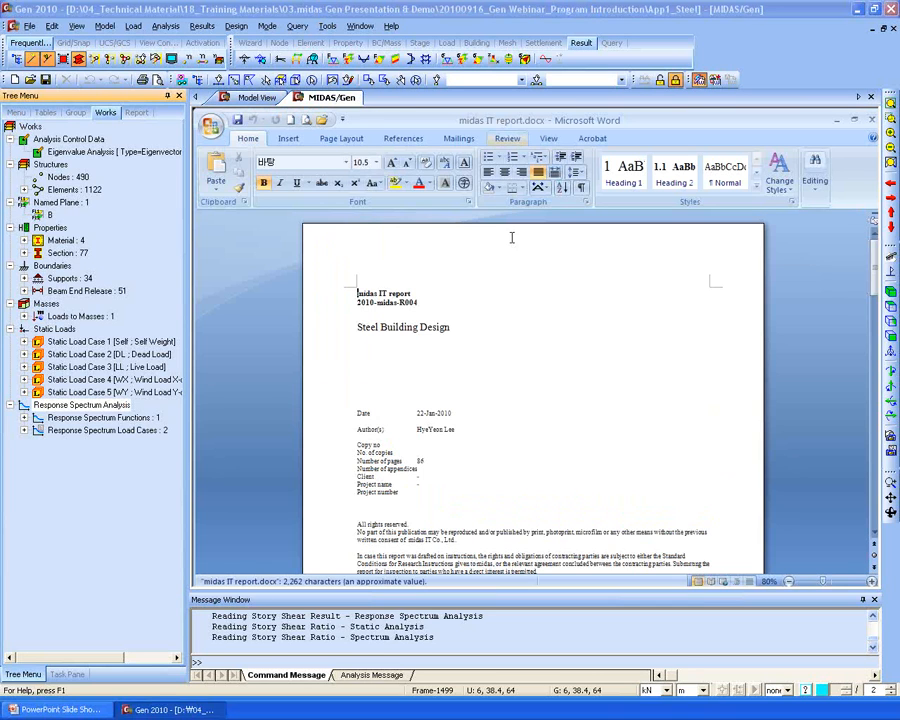
Place the text cursor in the report below the Figure 1 paragraph of section 2.1 Finite Element Model.
{"action": "scroll", "coordinate": [511, 323], "scroll_direction": "down", "scroll_amount": 10}
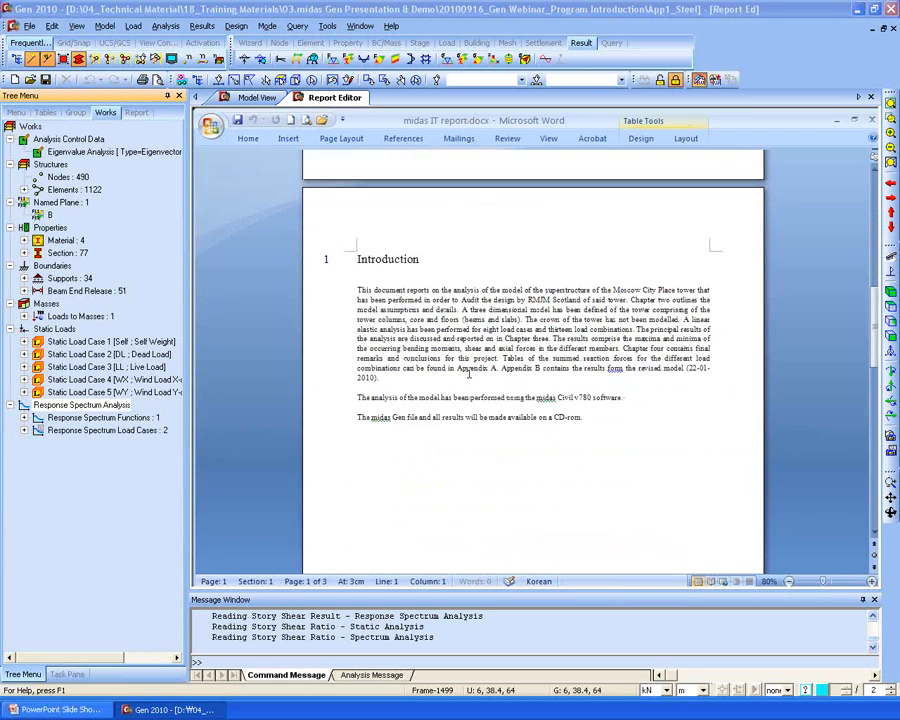
{"action": "scroll", "coordinate": [452, 358], "scroll_direction": "down", "scroll_amount": 3}
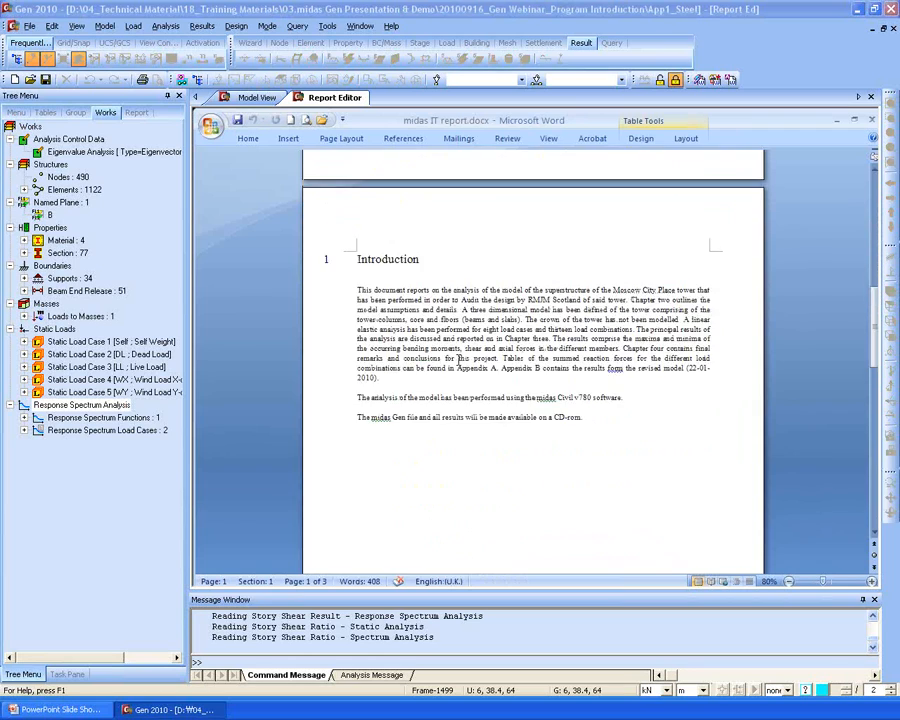
{"action": "scroll", "coordinate": [448, 355], "scroll_direction": "down", "scroll_amount": 6}
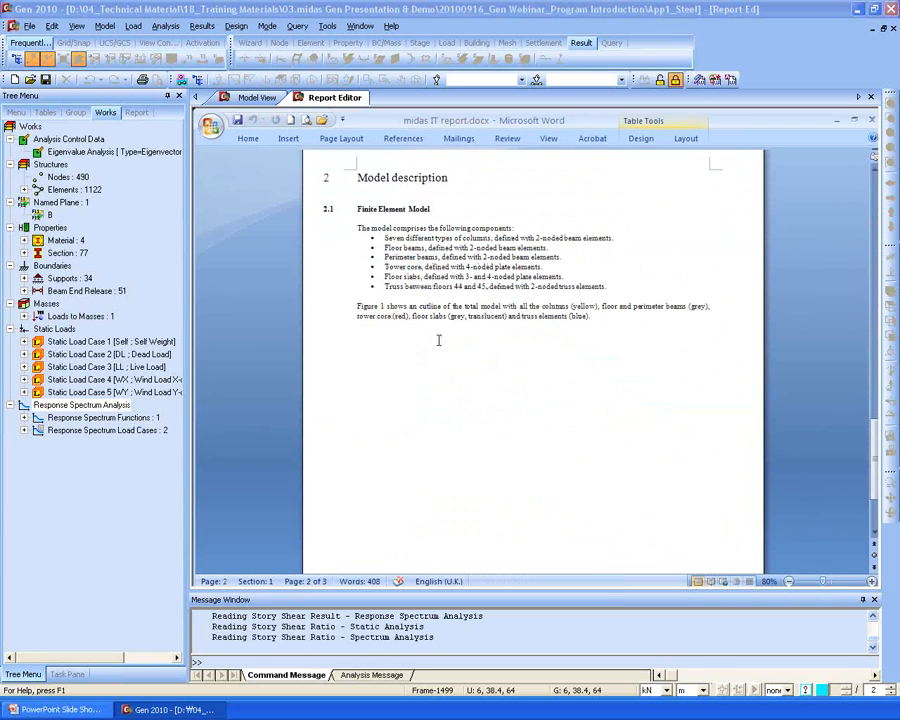
{"action": "left_click", "coordinate": [436, 346]}
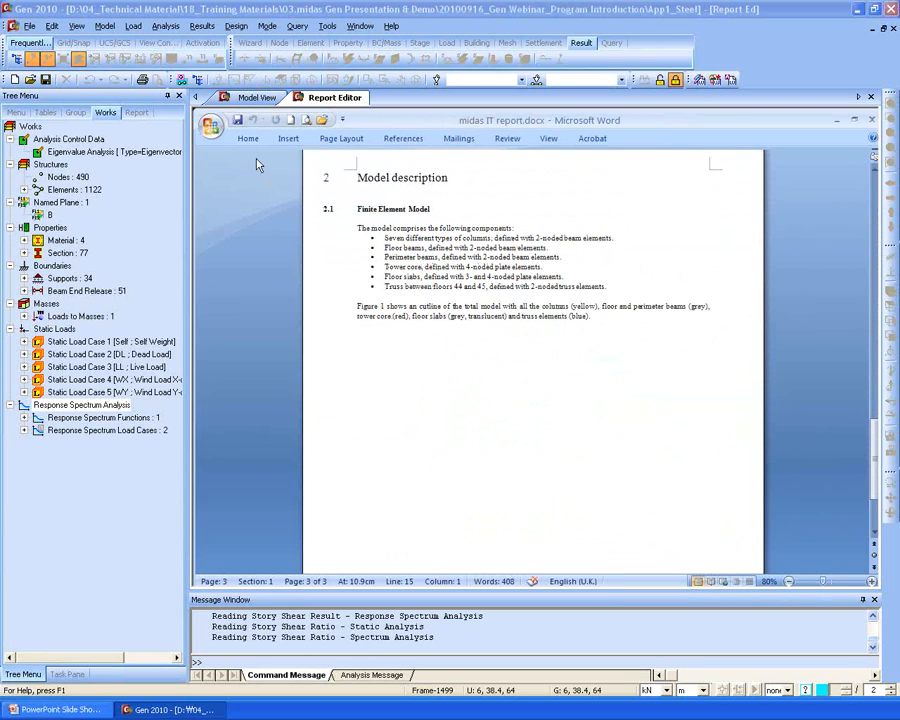
Register the current solid model view as a dynamic report image named "3D model" and select it in the report tree.
{"action": "left_click", "coordinate": [273, 7]}
{"action": "left_click", "coordinate": [260, 99]}
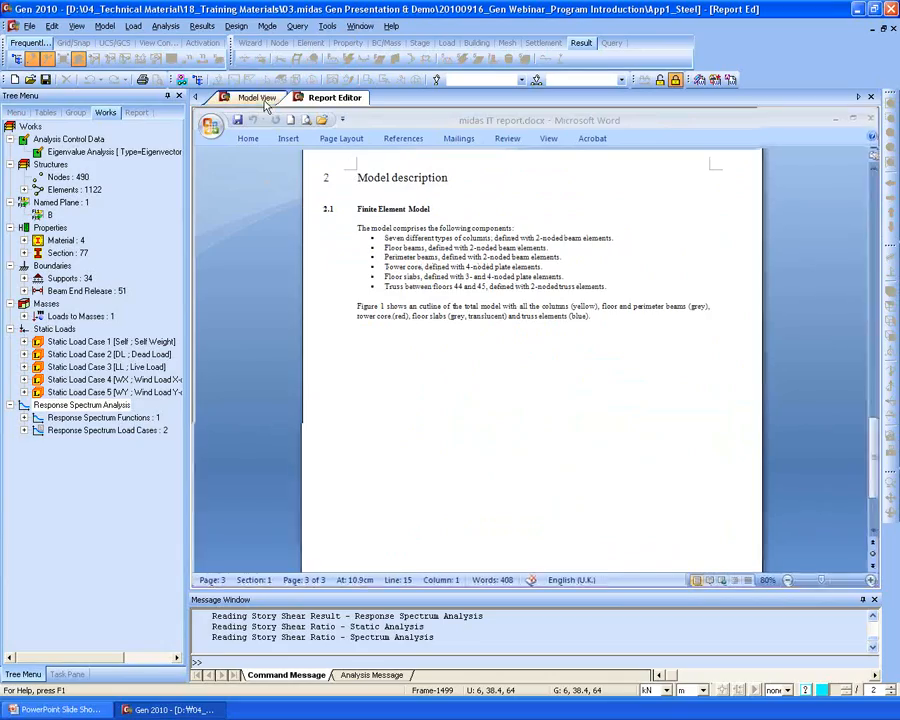
{"action": "mouse_move", "coordinate": [461, 327]}
{"action": "middle_mouse_down", "text": "ctrl"}
{"action": "mouse_move", "coordinate": [406, 313]}
{"action": "mouse_move", "coordinate": [408, 291]}
{"action": "mouse_move", "coordinate": [416, 309]}
{"action": "mouse_move", "coordinate": [460, 321]}
{"action": "middle_mouse_up", "text": "ctrl"}
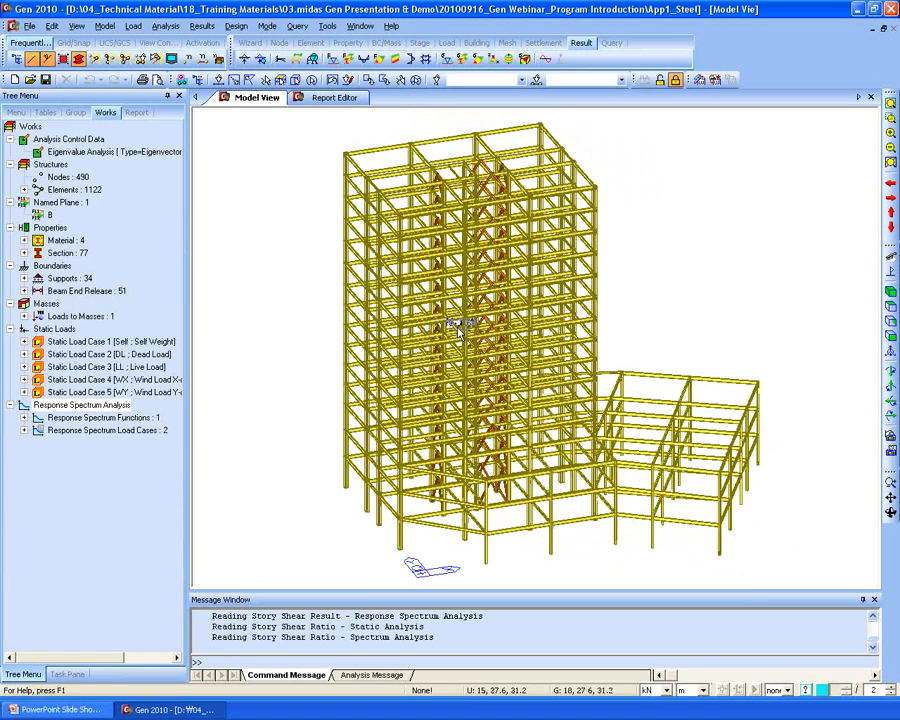
{"action": "left_click", "coordinate": [716, 86]}
{"action": "type", "text": "3D model"}
{"action": "left_click", "coordinate": [478, 376]}
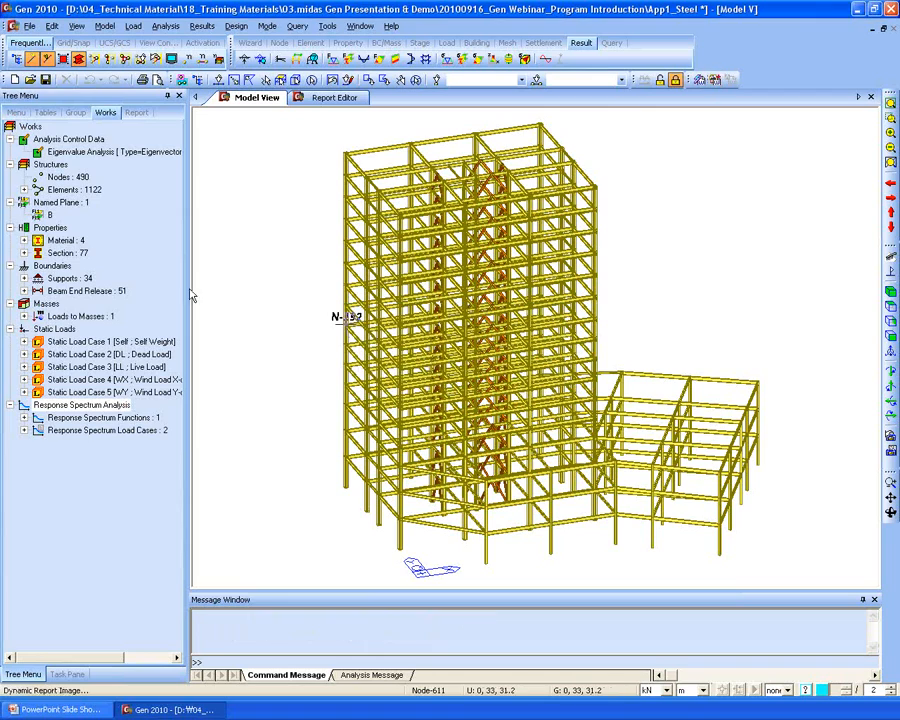
{"action": "left_click", "coordinate": [138, 113]}
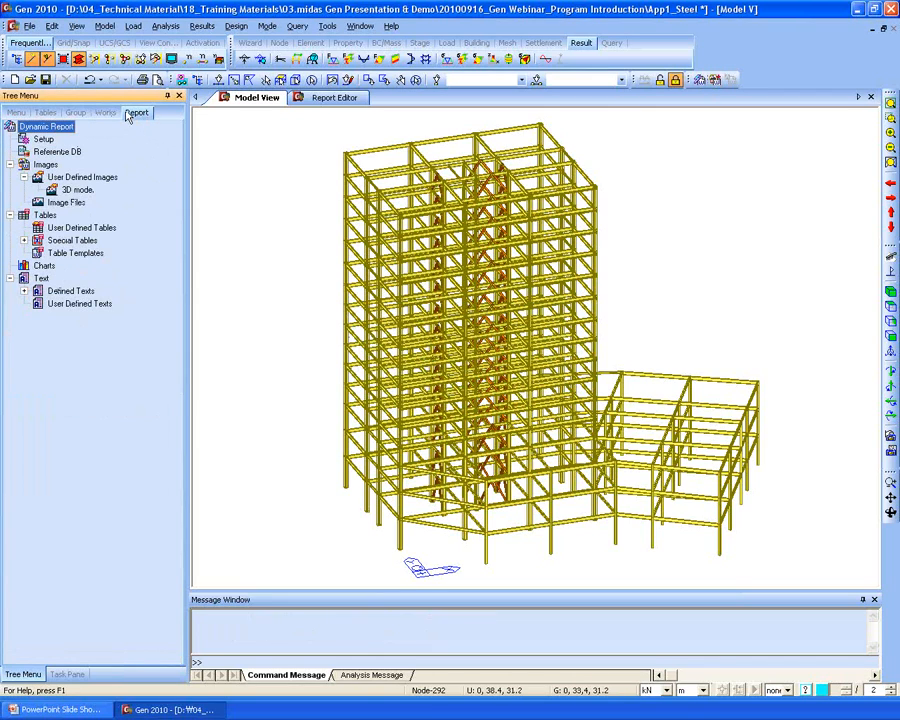
{"action": "left_click", "coordinate": [80, 192]}
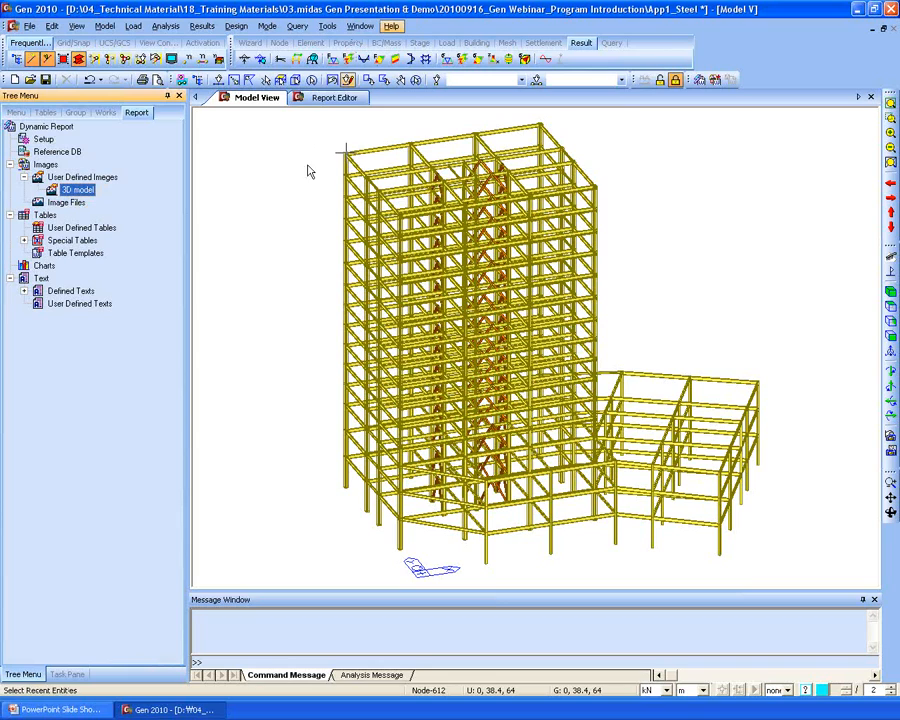
Register the UBC1997 response spectrum function graph as a dynamic report chart named "RS Function", leaving the function itself unedited.
{"action": "left_click", "coordinate": [105, 112]}
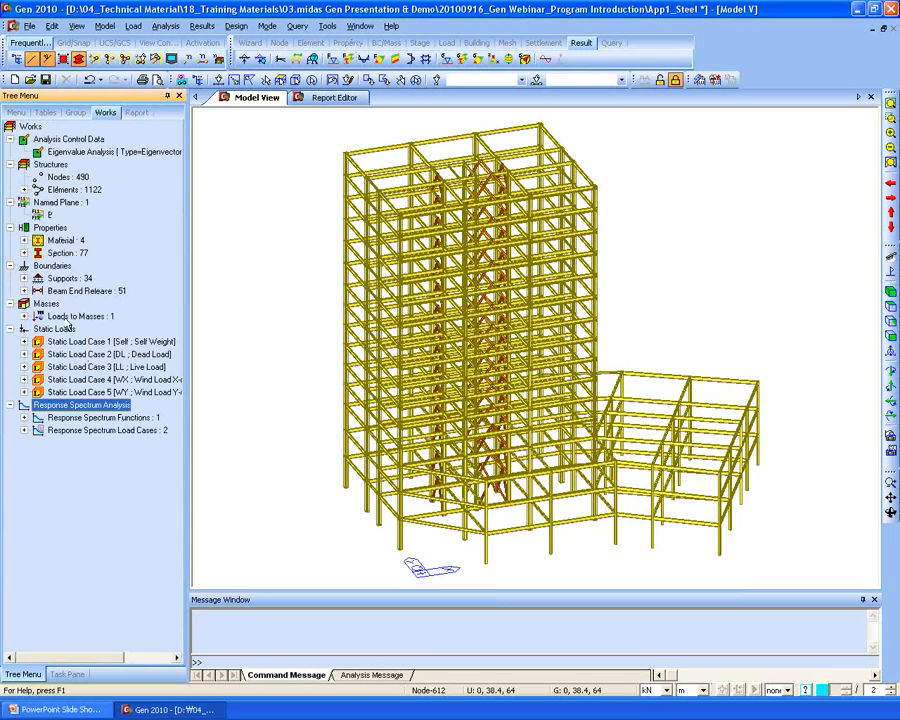
{"action": "left_click", "coordinate": [24, 278]}
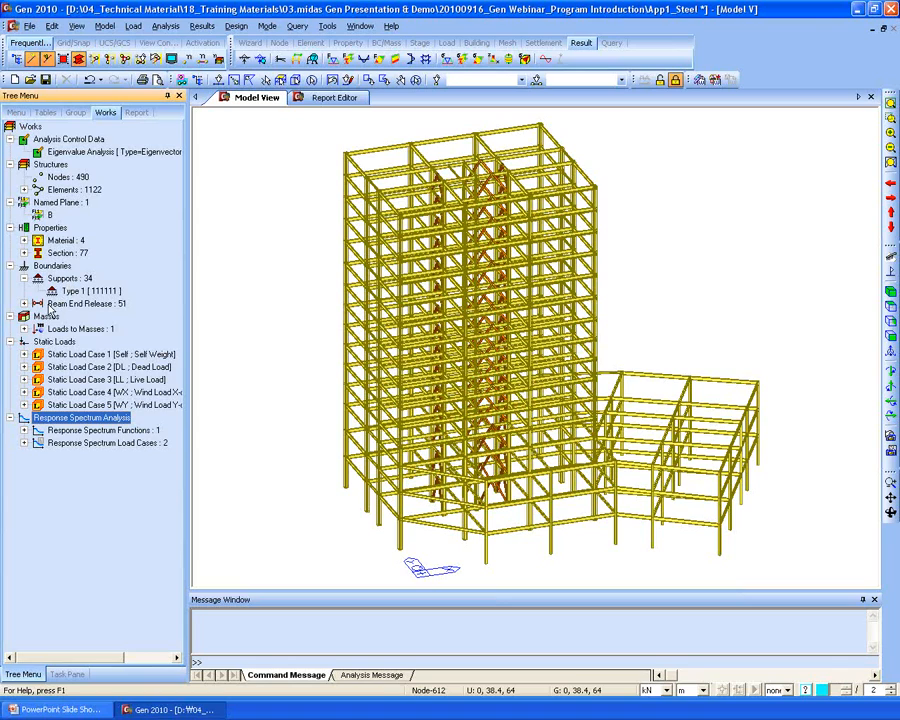
{"action": "left_click", "coordinate": [24, 430]}
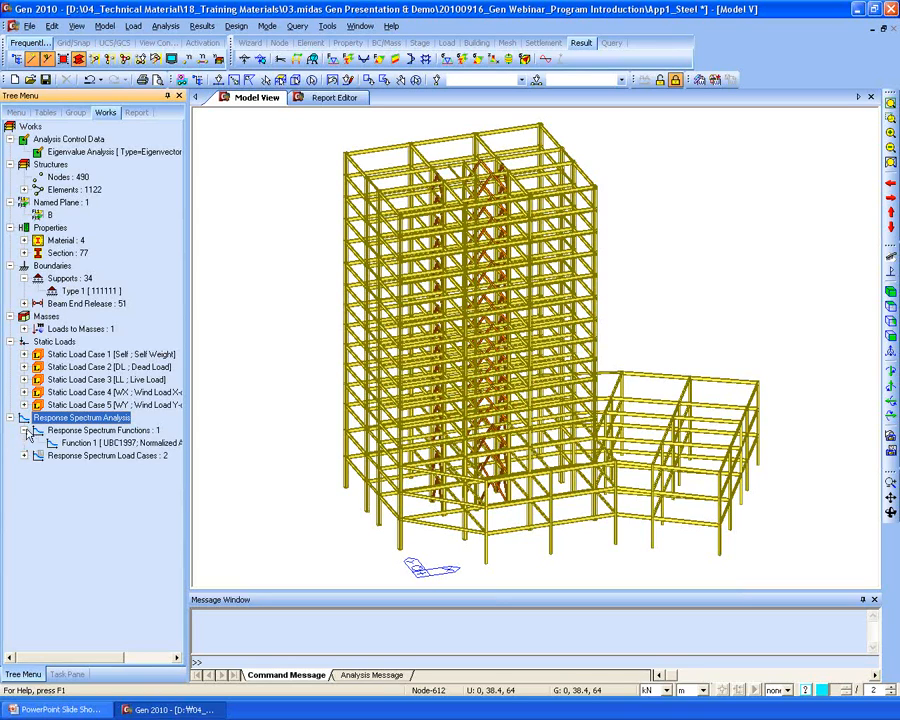
{"action": "right_click", "coordinate": [168, 441]}
{"action": "left_click", "coordinate": [134, 478]}
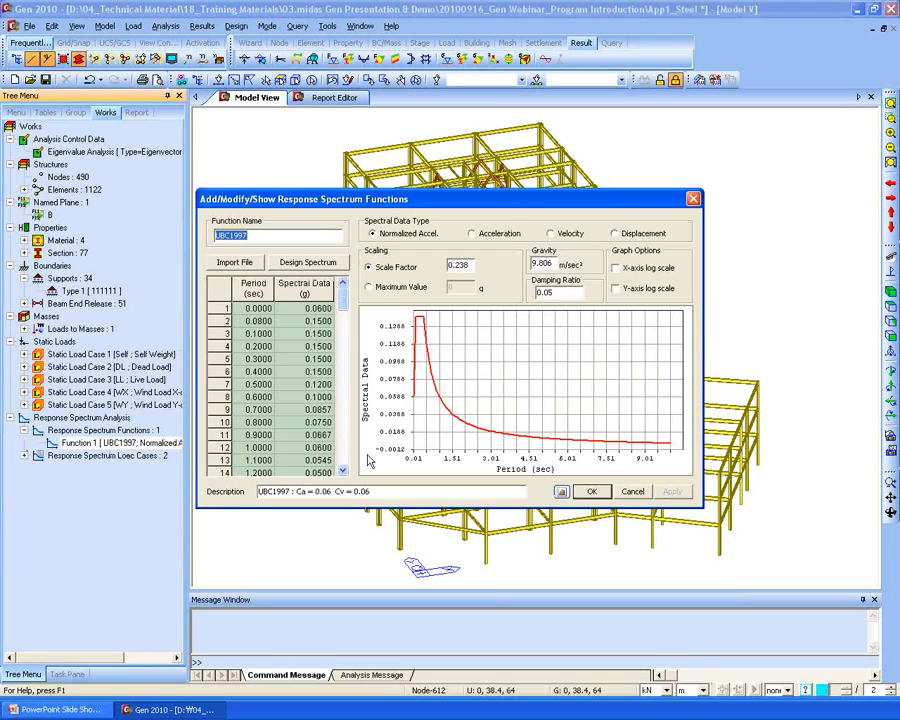
{"action": "left_click", "coordinate": [561, 491]}
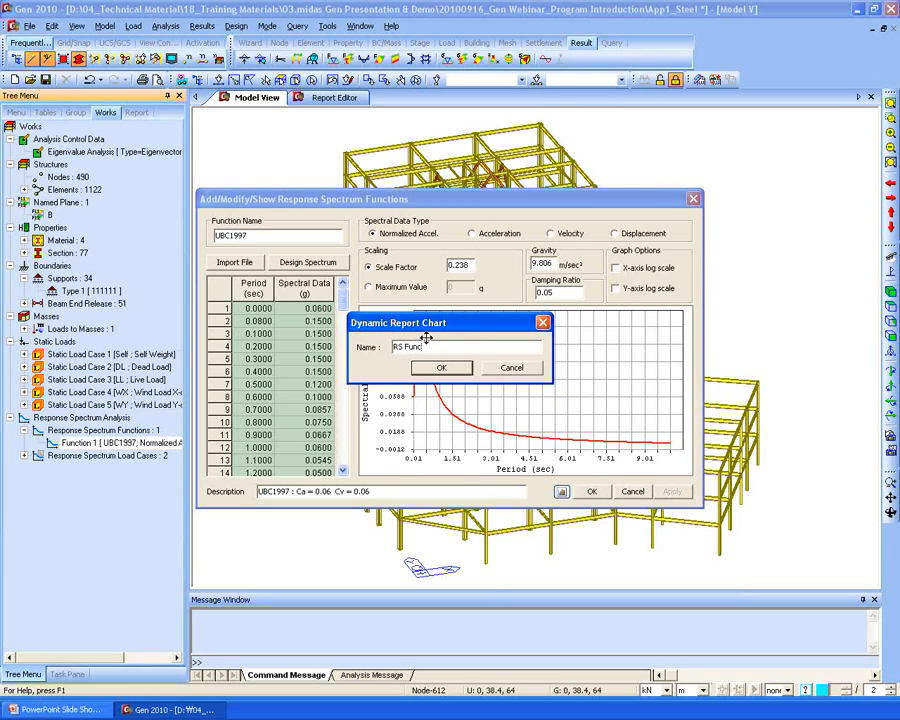
{"action": "left_click", "coordinate": [440, 367]}
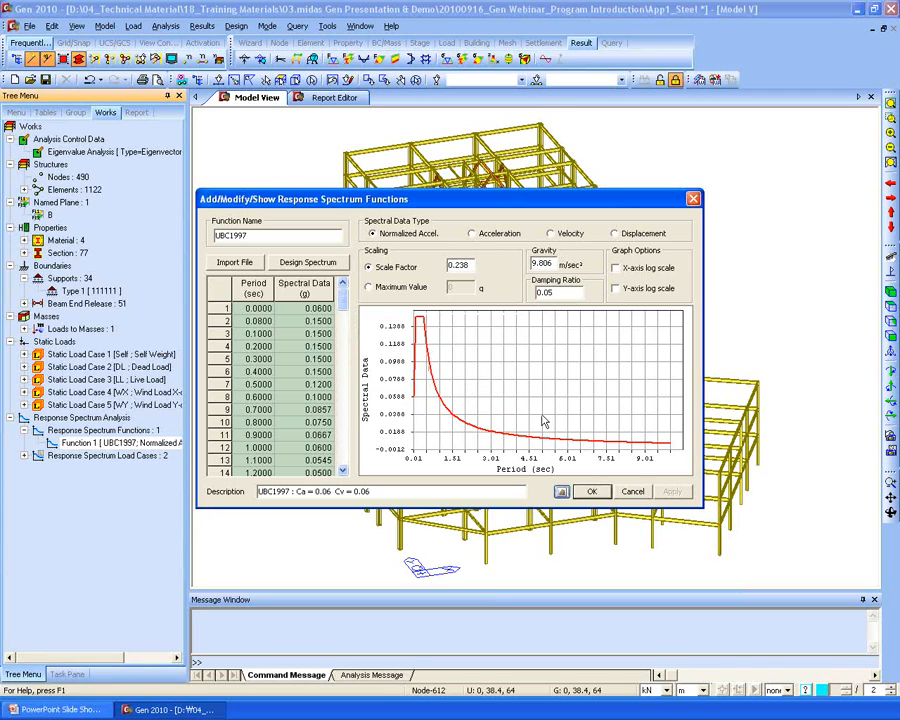
{"action": "left_click", "coordinate": [634, 491]}
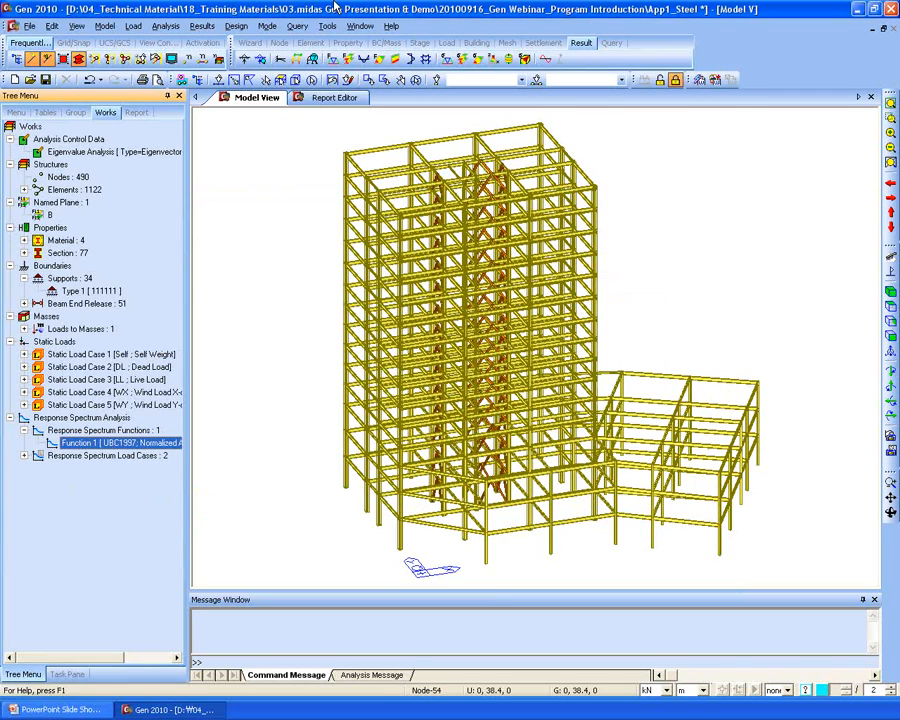
Generate the reaction forces and moments result table for the DL static load case only.
{"action": "right_click", "coordinate": [259, 140]}
{"action": "mouse_move", "coordinate": [425, 175]}
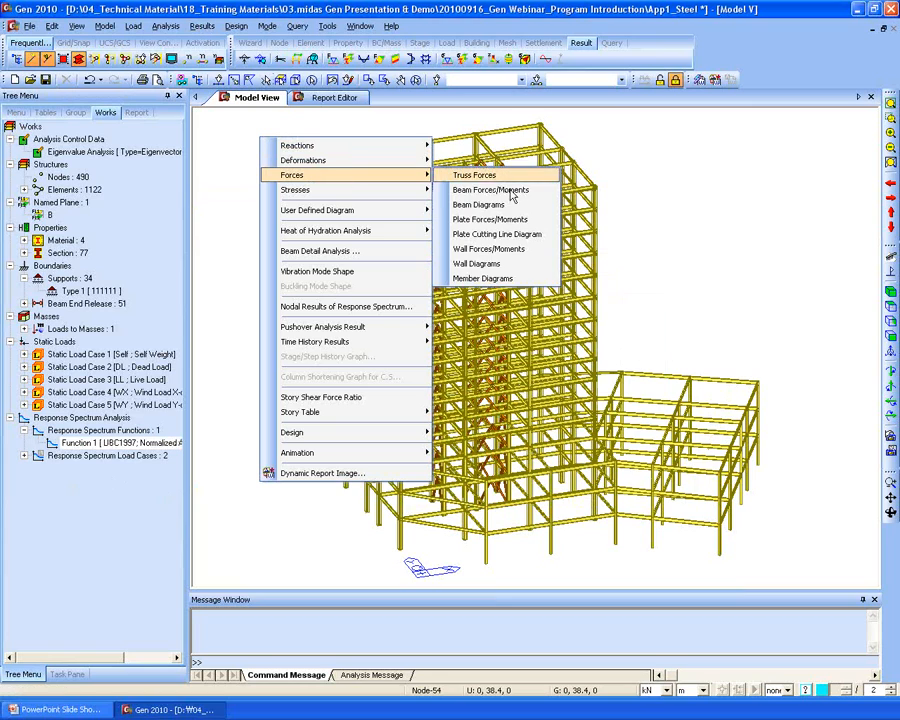
{"action": "mouse_move", "coordinate": [420, 146]}
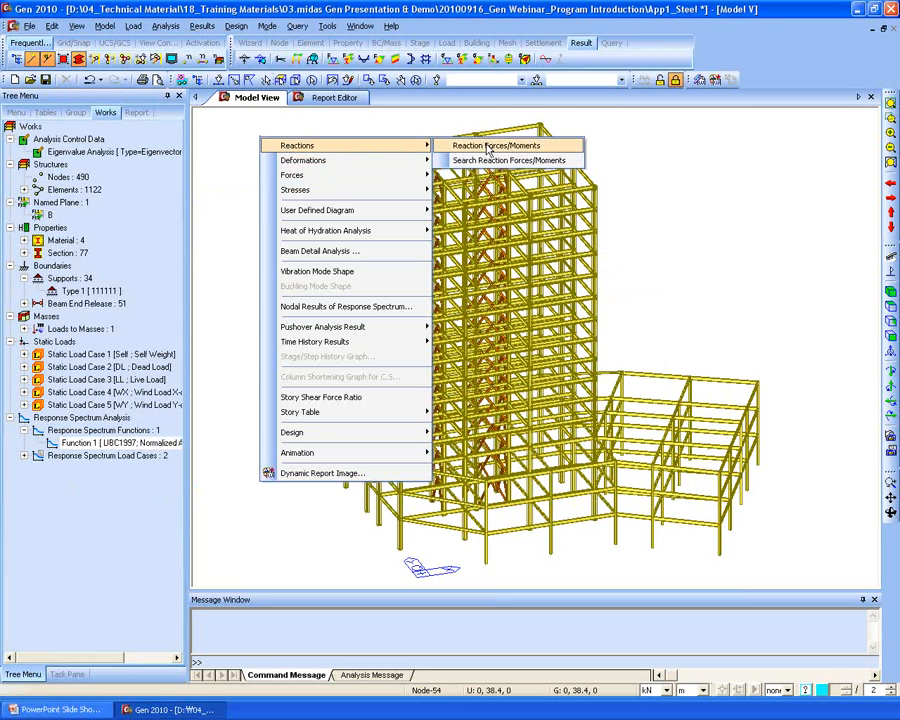
{"action": "left_click", "coordinate": [489, 147]}
{"action": "left_click", "coordinate": [147, 134]}
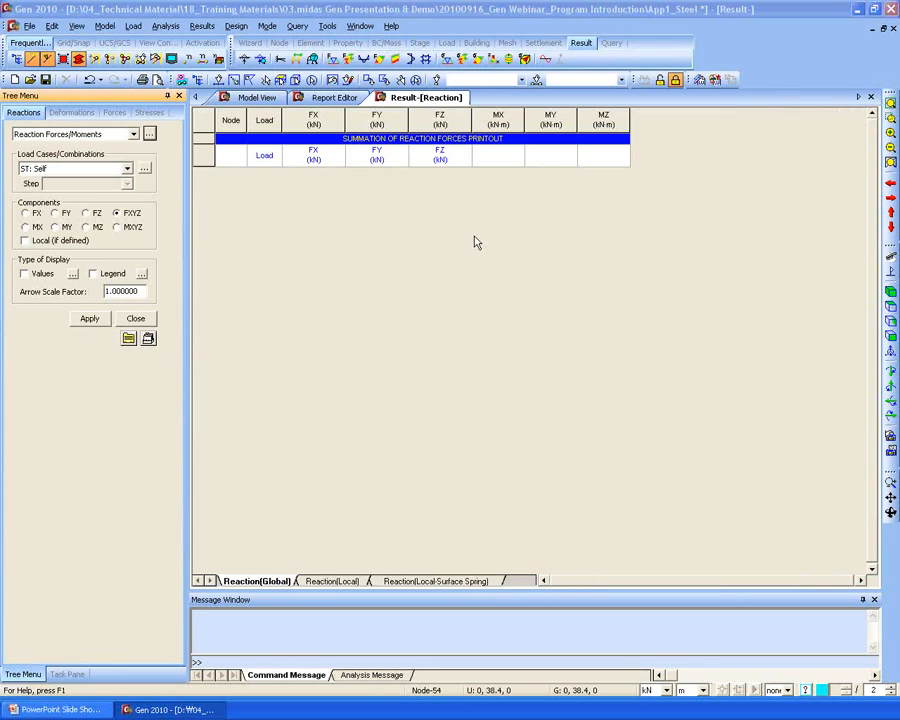
{"action": "left_click", "coordinate": [474, 295]}
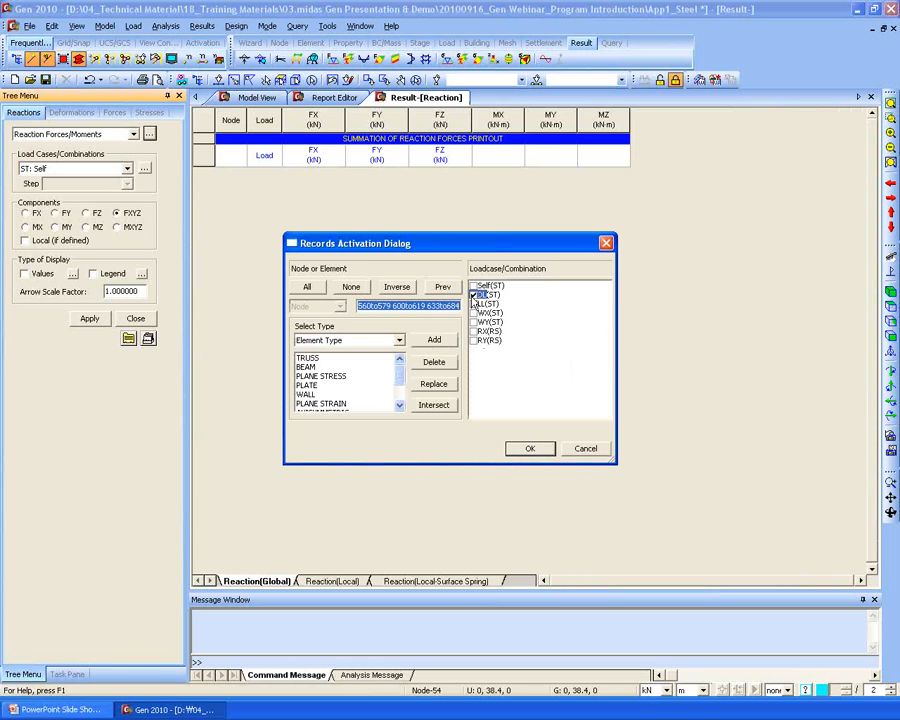
{"action": "left_click", "coordinate": [530, 449]}
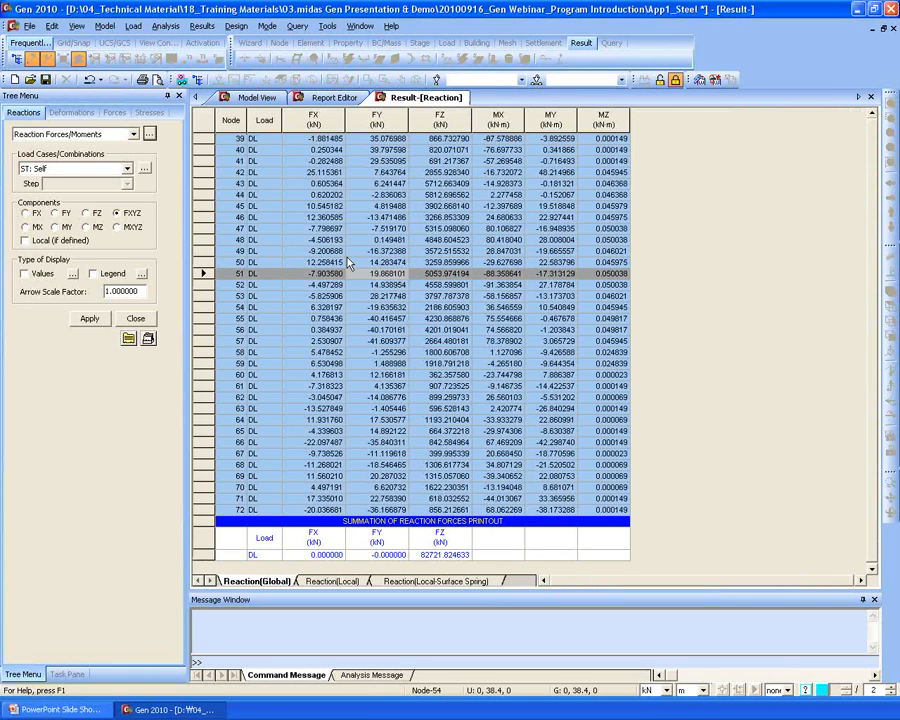
Register the reaction results with all components as dynamic report table "Reaction Table", and check it and RS Function in the report tree.
{"action": "right_click", "coordinate": [346, 207]}
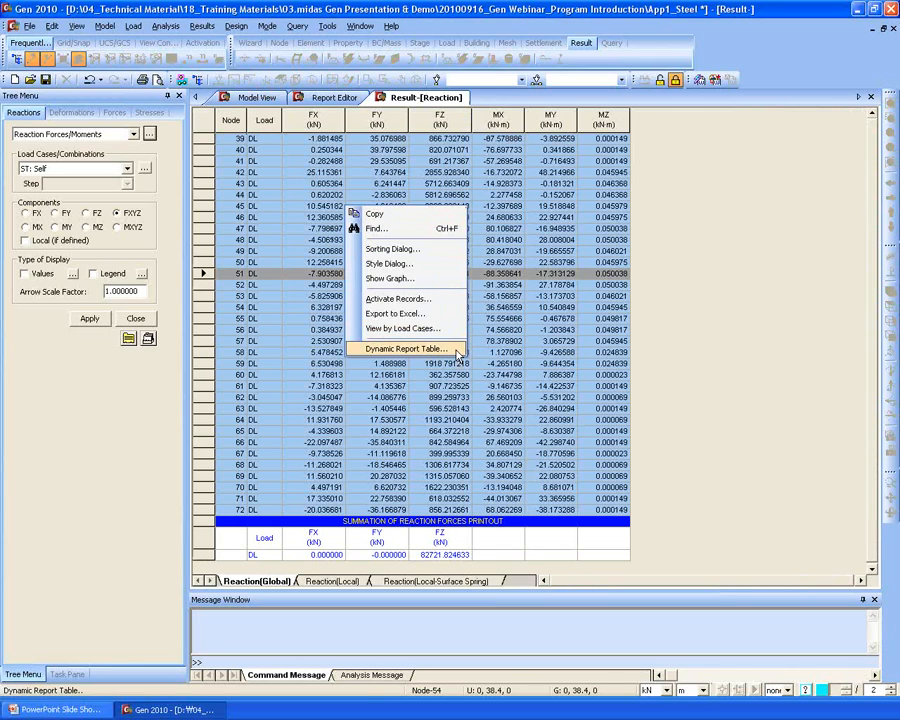
{"action": "left_click", "coordinate": [423, 350]}
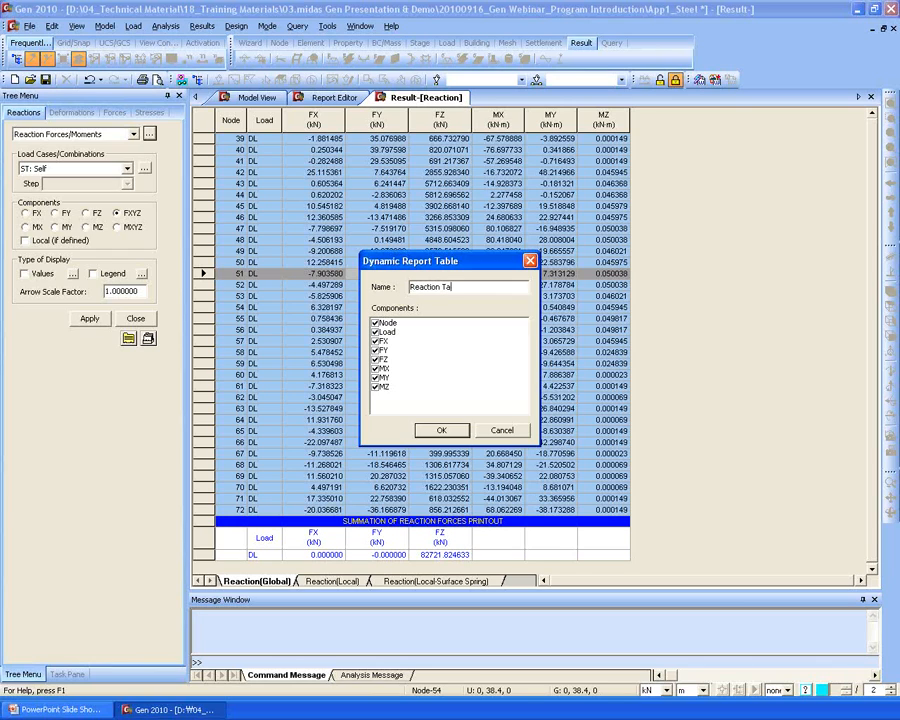
{"action": "left_click", "coordinate": [440, 430]}
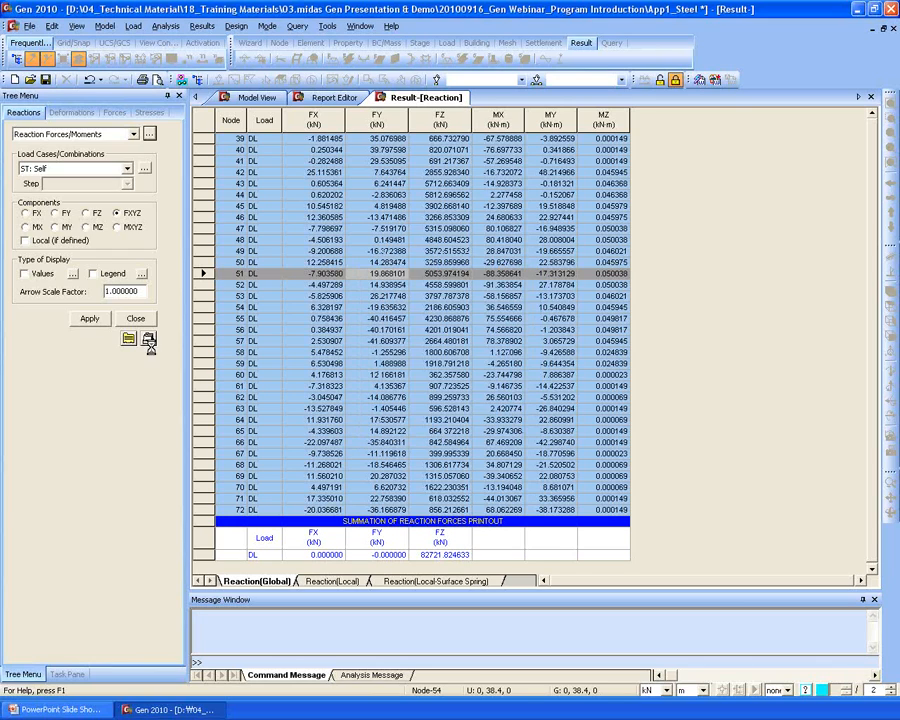
{"action": "left_click", "coordinate": [136, 318]}
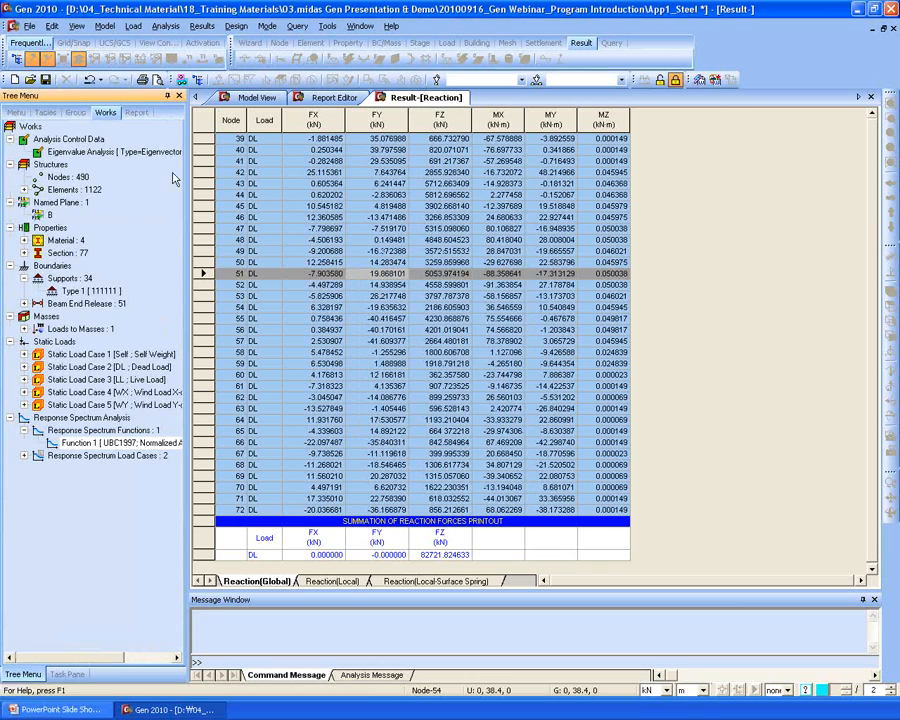
{"action": "left_click", "coordinate": [136, 112]}
{"action": "left_click", "coordinate": [88, 241]}
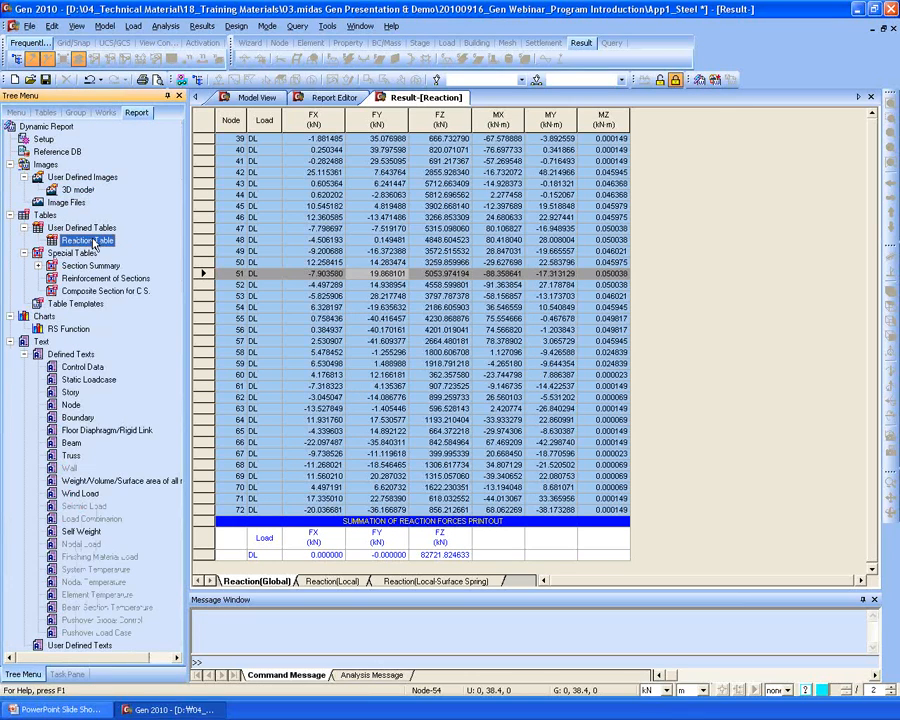
{"action": "left_click", "coordinate": [25, 355]}
{"action": "left_click", "coordinate": [68, 329]}
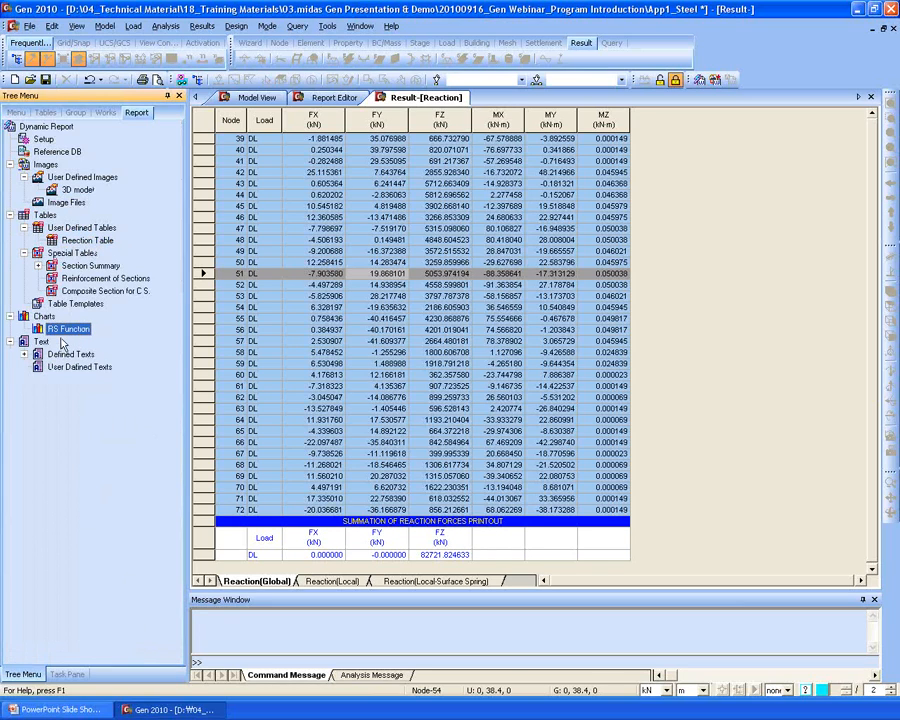
Close the reaction results table and open the beam diagram settings for the model view.
{"action": "left_click", "coordinate": [384, 207]}
{"action": "left_click", "coordinate": [872, 97]}
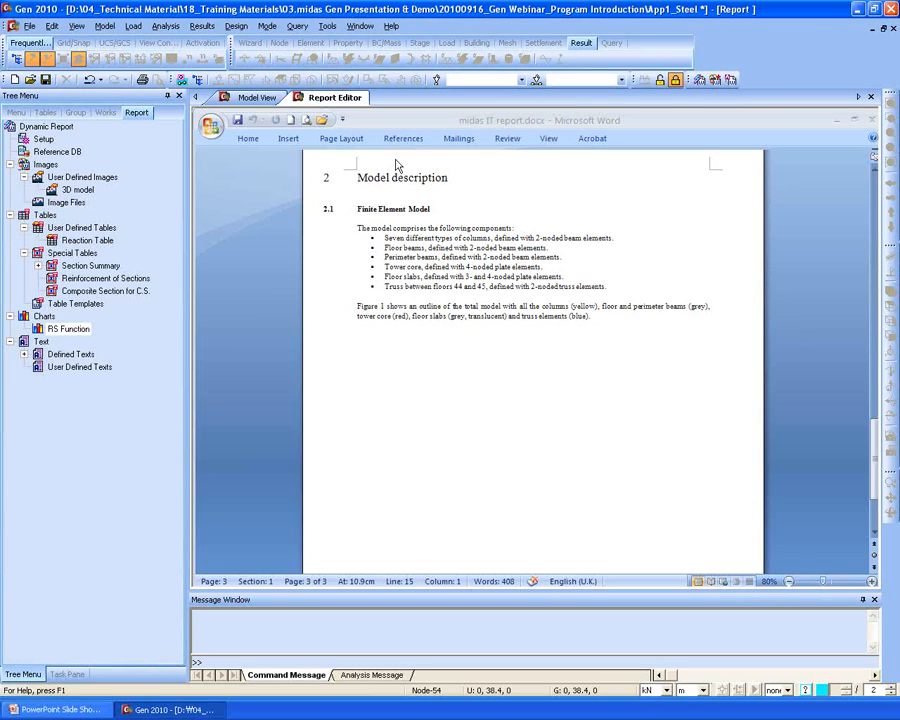
{"action": "left_click", "coordinate": [256, 97]}
{"action": "right_click", "coordinate": [303, 180]}
{"action": "mouse_move", "coordinate": [348, 213]}
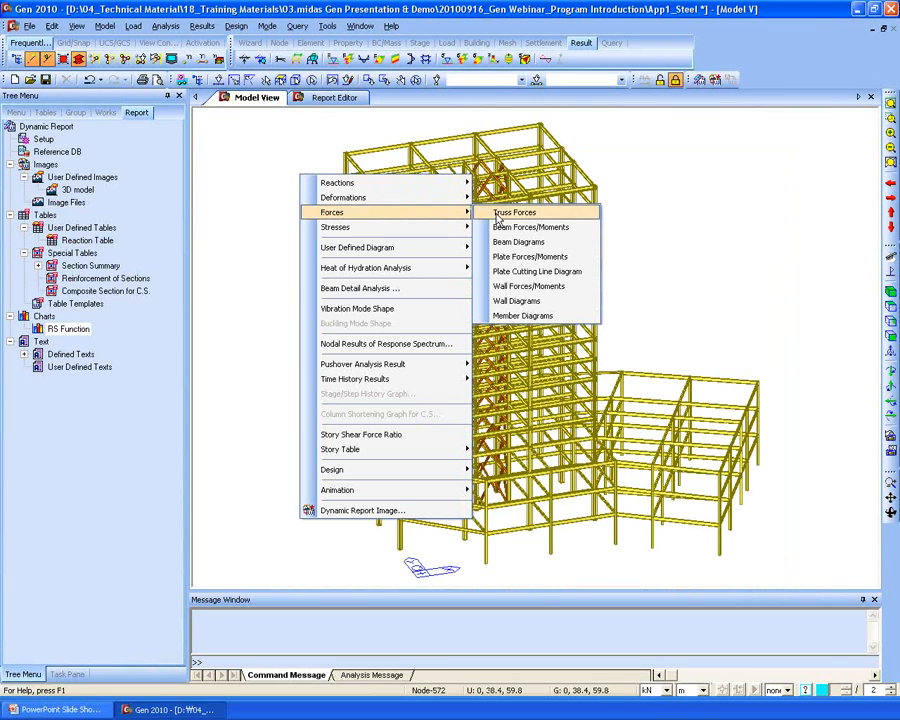
{"action": "left_click", "coordinate": [500, 227]}
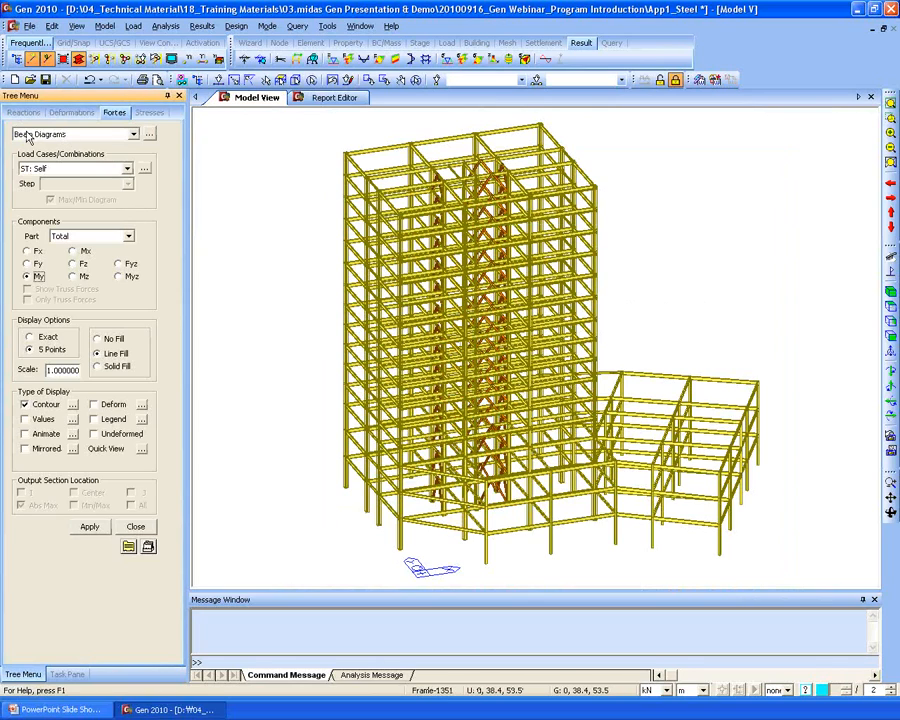
Display the My beam diagram for load case ST: Self with solid fill, contour and legend.
{"action": "left_click", "coordinate": [108, 367]}
{"action": "left_click", "coordinate": [72, 405]}
{"action": "left_click", "coordinate": [492, 290]}
{"action": "left_click", "coordinate": [368, 443]}
{"action": "left_click", "coordinate": [432, 444]}
{"action": "left_click", "coordinate": [93, 419]}
{"action": "left_click", "coordinate": [89, 526]}
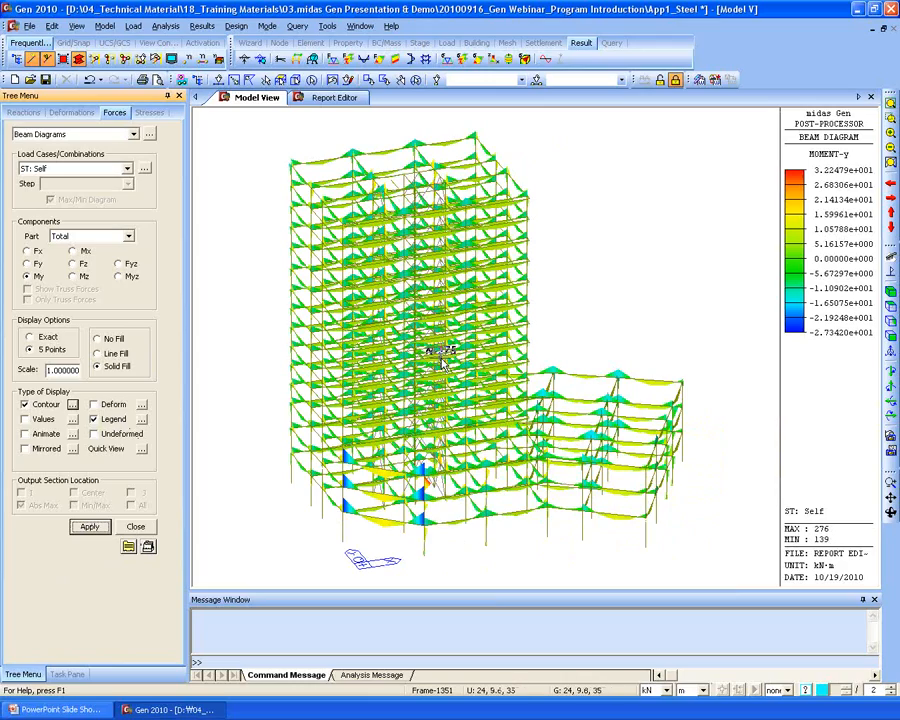
Register the beam moment diagram view as a dynamic report image named "Beam Diag".
{"action": "mouse_move", "coordinate": [388, 414]}
{"action": "middle_mouse_down", "text": "ctrl"}
{"action": "mouse_move", "coordinate": [402, 412]}
{"action": "mouse_move", "coordinate": [372, 426]}
{"action": "mouse_move", "coordinate": [381, 431]}
{"action": "middle_mouse_up", "text": "ctrl"}
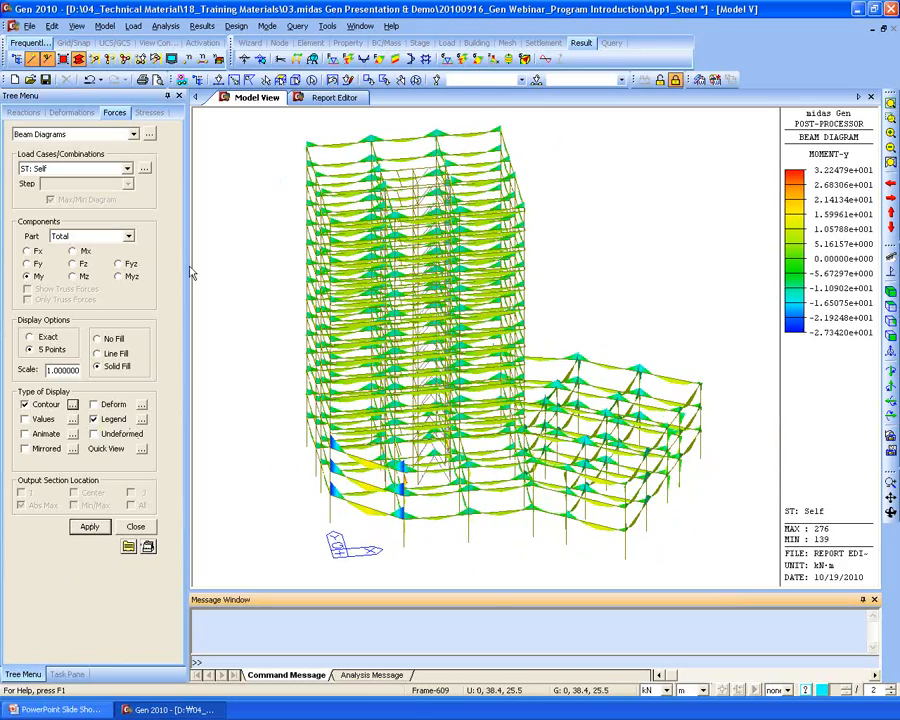
{"action": "left_click", "coordinate": [715, 79]}
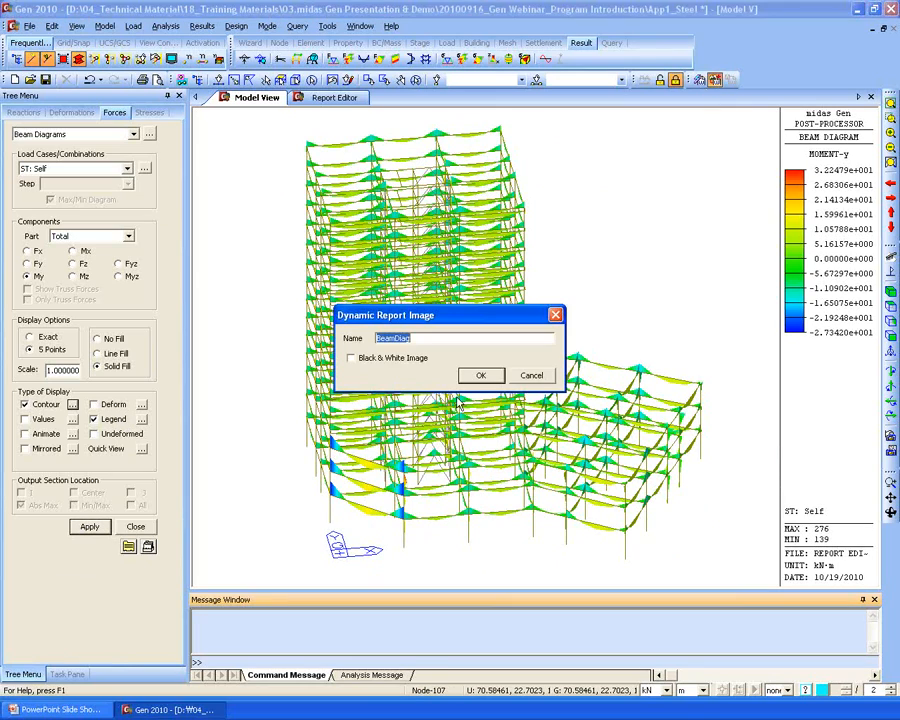
{"action": "left_click", "coordinate": [393, 337]}
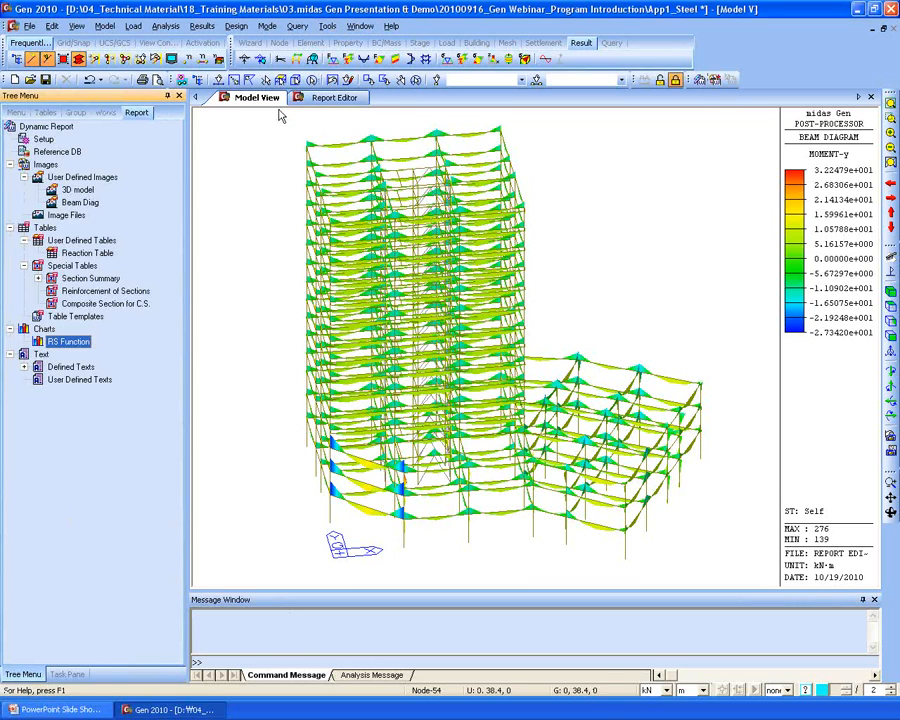
Insert the 3D model image into the report below the Finite Element Model description.
{"action": "left_click", "coordinate": [345, 98]}
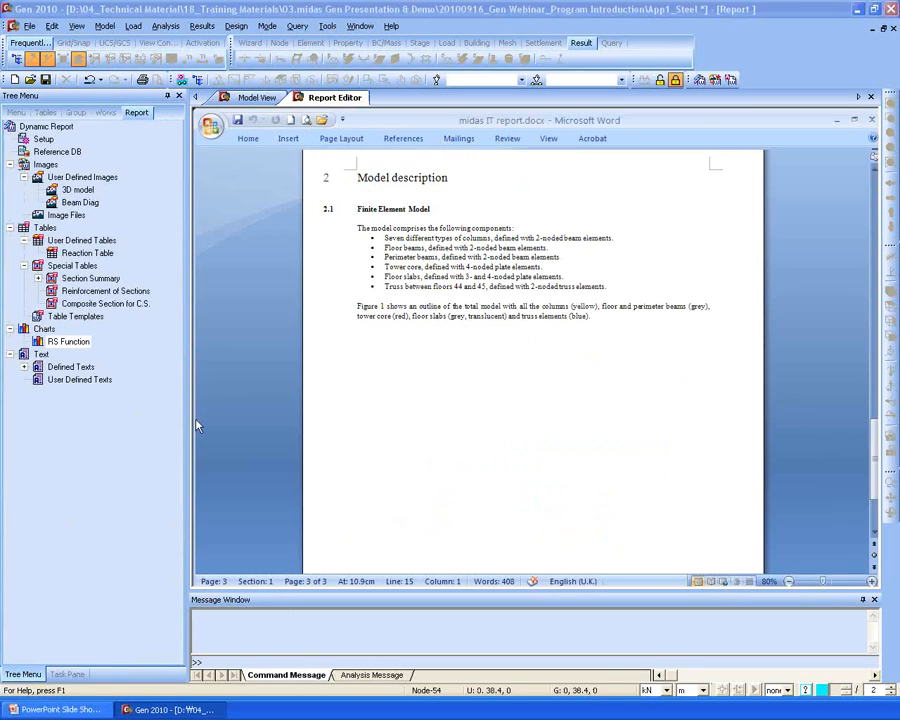
{"action": "left_click", "coordinate": [146, 432]}
{"action": "left_click", "coordinate": [74, 191]}
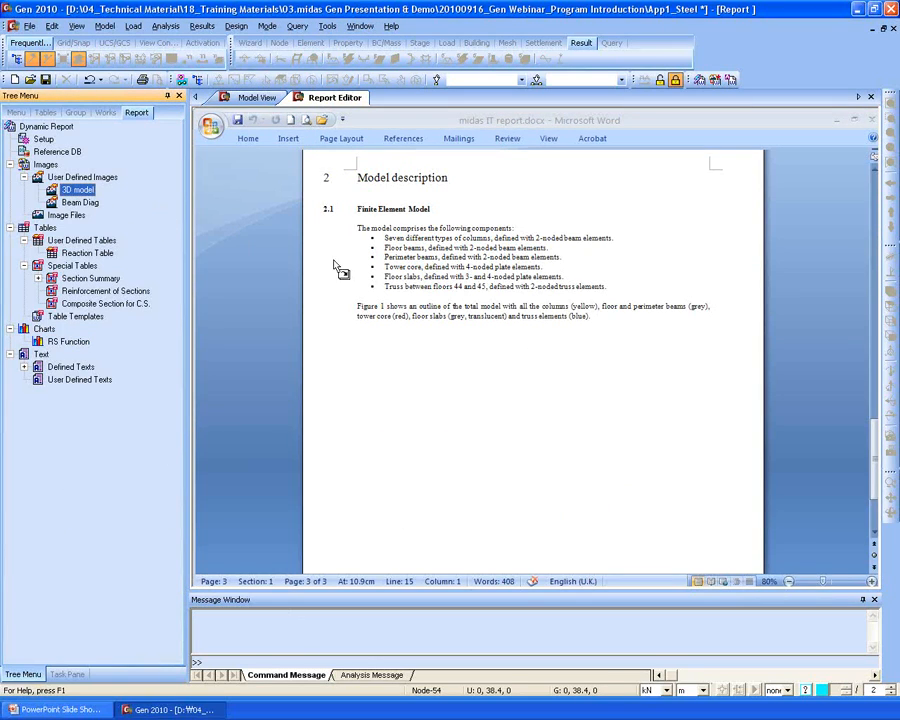
{"action": "left_click", "coordinate": [496, 400]}
{"action": "scroll", "coordinate": [521, 293], "scroll_direction": "down", "scroll_amount": 2}
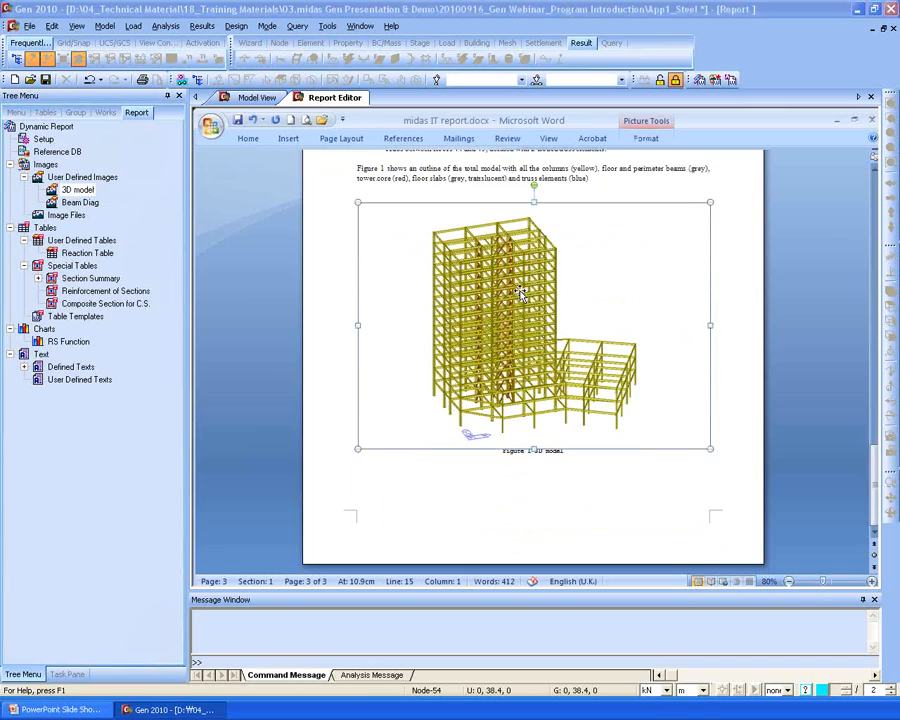
Start a new page after the 3D model figure and insert the Reaction Table there.
{"action": "left_click", "coordinate": [523, 485]}
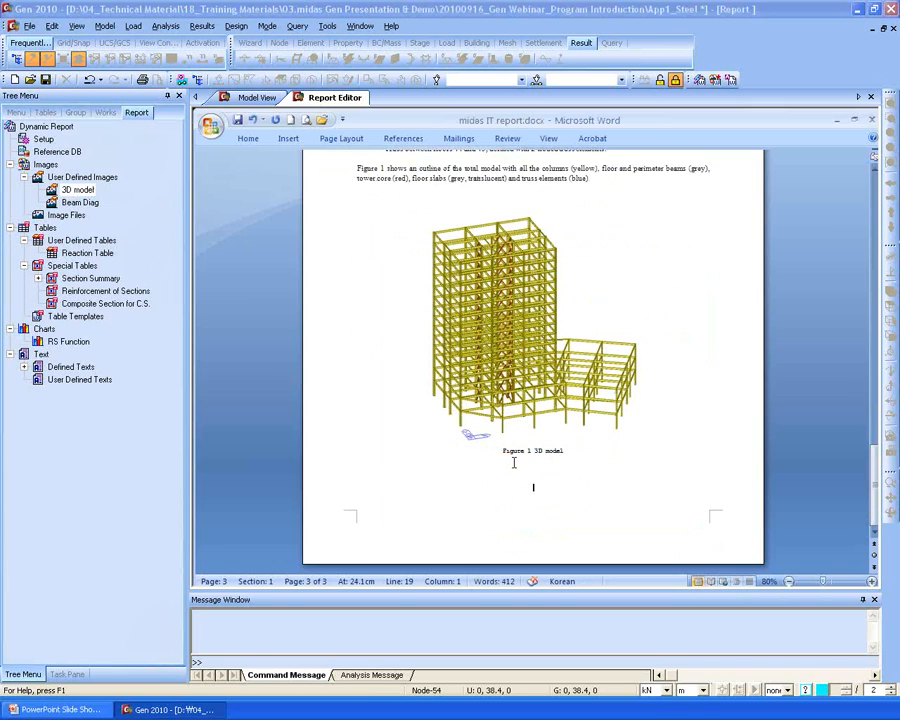
{"action": "key", "text": "ctrl+Return"}
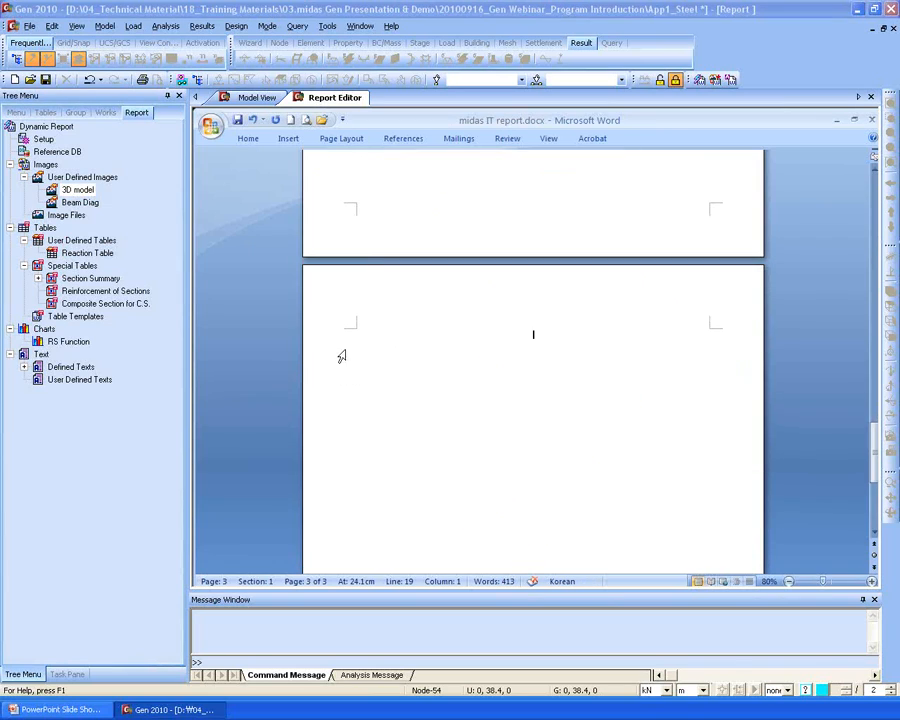
{"action": "left_click_drag", "start_coordinate": [80, 255], "coordinate": [449, 372]}
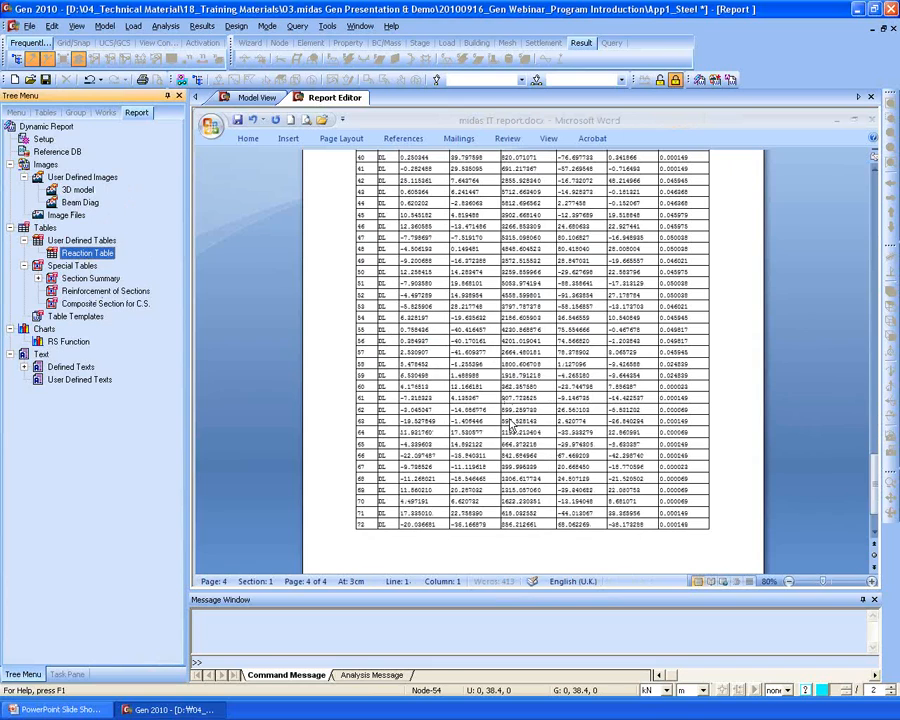
Insert the RS Function chart into the report after the reaction table.
{"action": "left_click", "coordinate": [516, 541]}
{"action": "scroll", "coordinate": [517, 530], "scroll_direction": "down", "scroll_amount": 1}
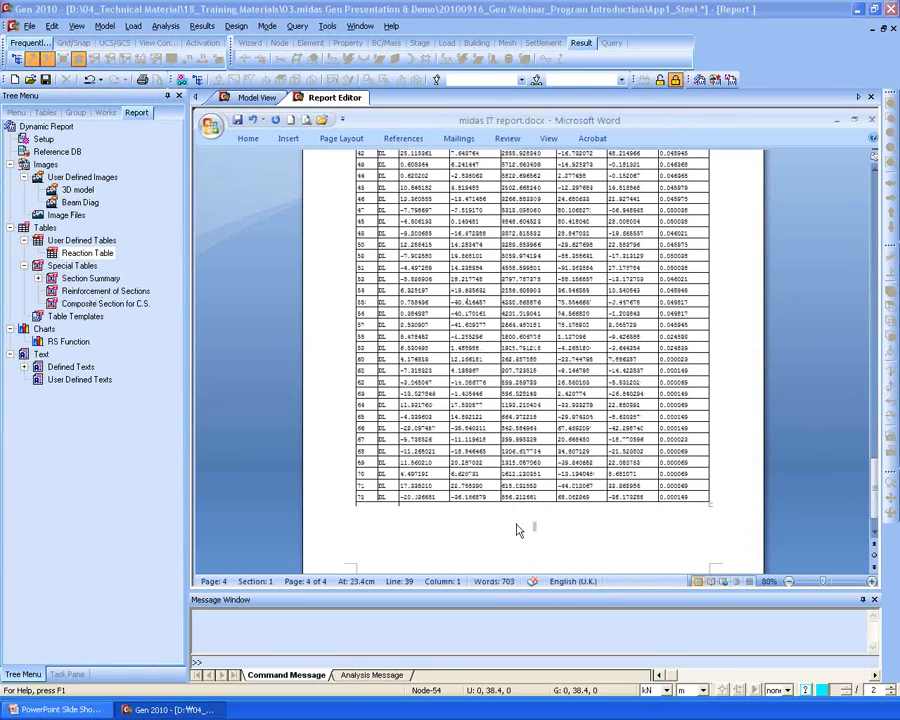
{"action": "scroll", "coordinate": [534, 487], "scroll_direction": "down", "scroll_amount": 1}
{"action": "left_click_drag", "start_coordinate": [68, 341], "coordinate": [562, 506]}
{"action": "left_click", "coordinate": [538, 496]}
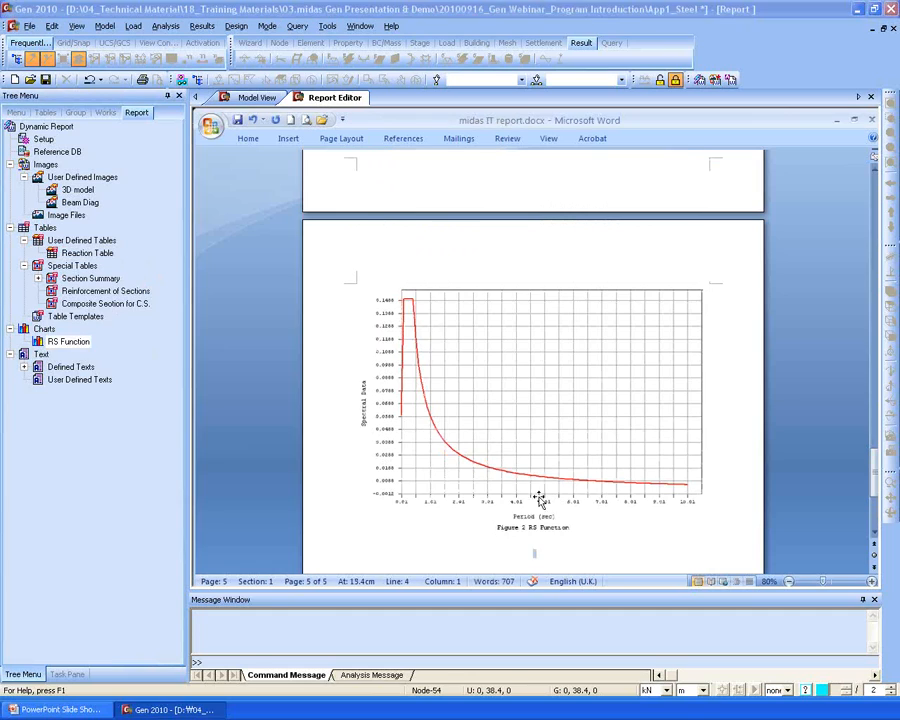
Insert the Beam Diag image into the report after the RS Function chart.
{"action": "scroll", "coordinate": [532, 484], "scroll_direction": "down", "scroll_amount": 3}
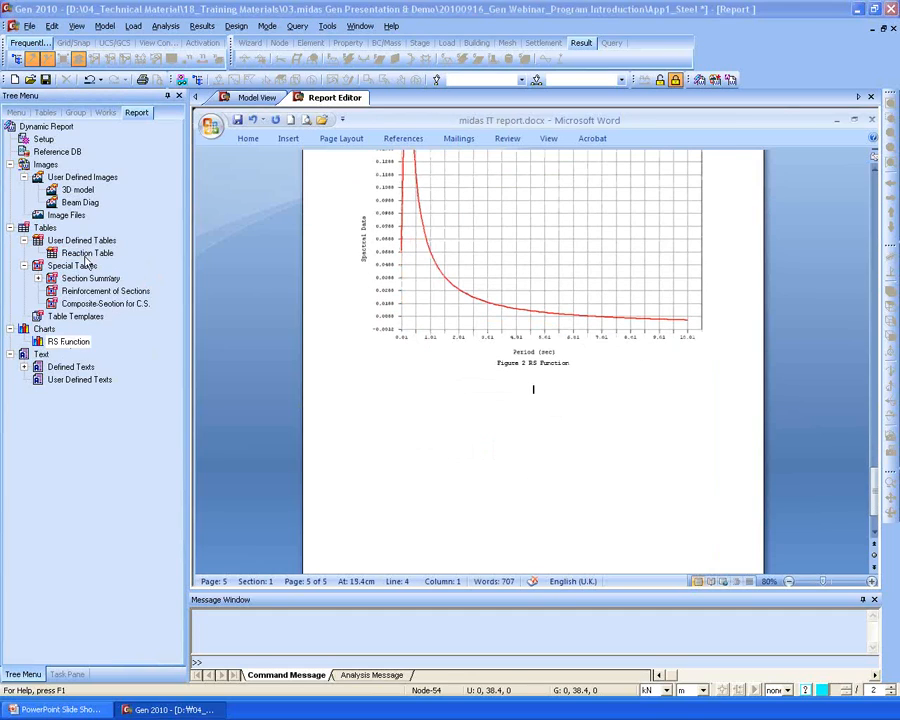
{"action": "left_click_drag", "start_coordinate": [80, 202], "coordinate": [559, 434]}
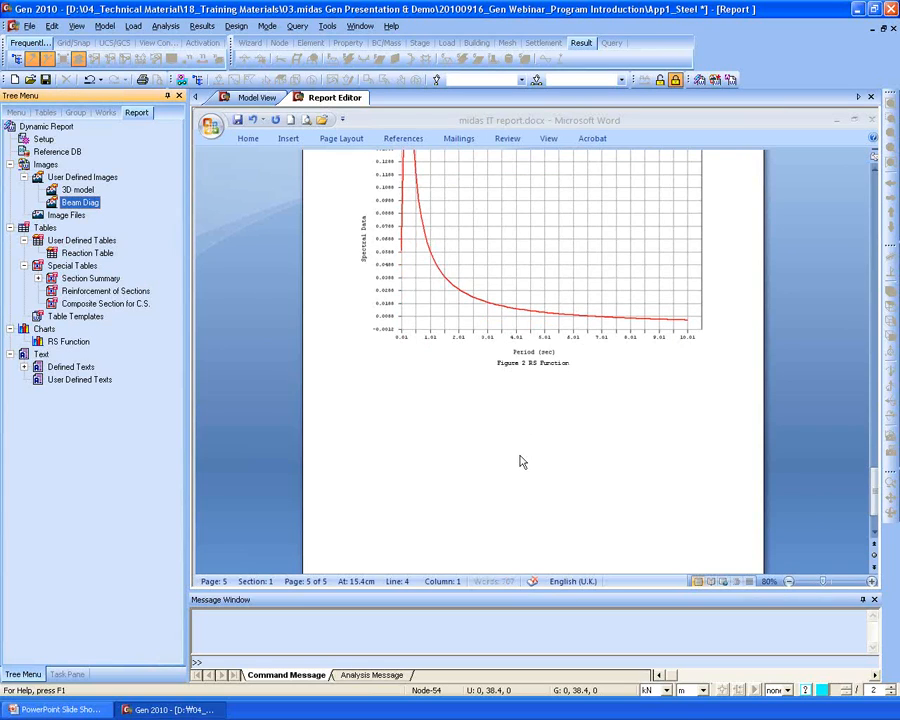
{"action": "scroll", "coordinate": [577, 437], "scroll_direction": "down", "scroll_amount": 2}
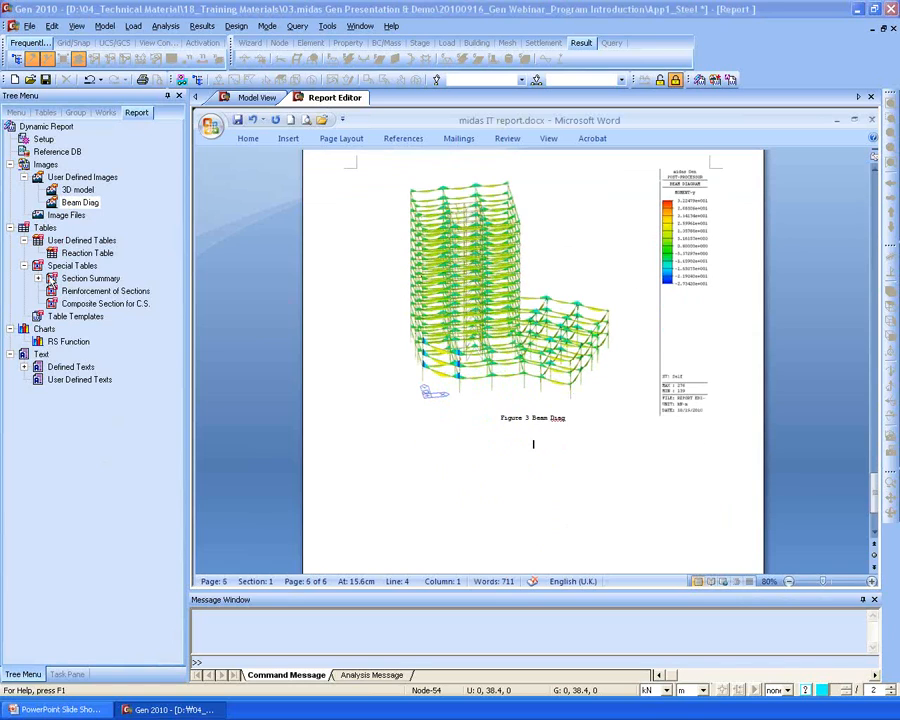
Insert the section summary table of section 101 : C1 below the beam diagram figure, dismissing the module warning.
{"action": "left_click", "coordinate": [38, 278]}
{"action": "left_click", "coordinate": [88, 139]}
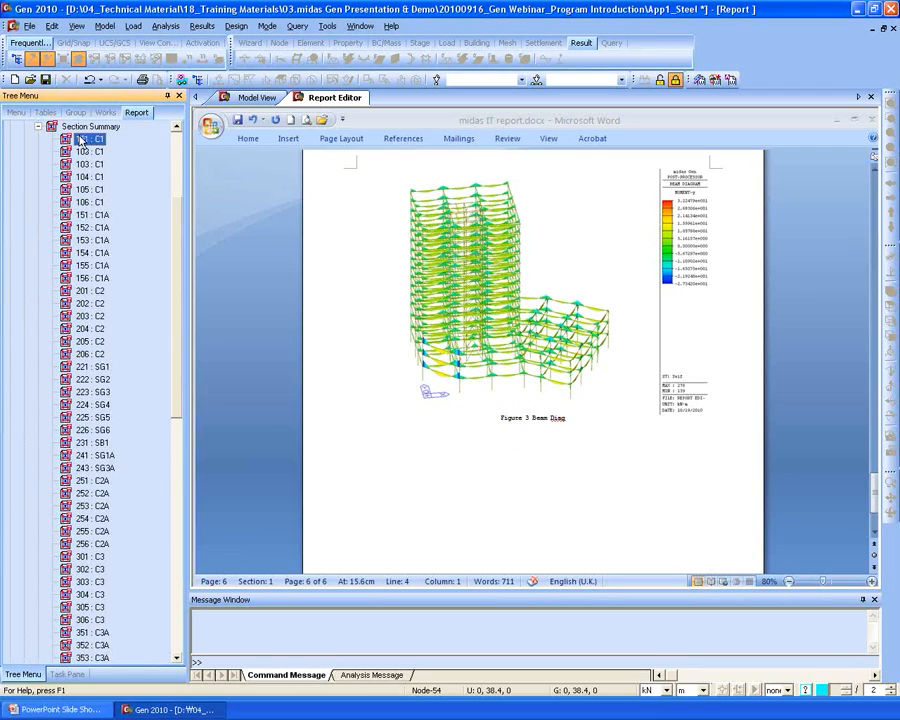
{"action": "mouse_move", "coordinate": [178, 216]}
{"action": "left_mouse_down"}
{"action": "mouse_move", "coordinate": [178, 172]}
{"action": "mouse_move", "coordinate": [172, 356]}
{"action": "mouse_move", "coordinate": [181, 196]}
{"action": "left_mouse_up"}
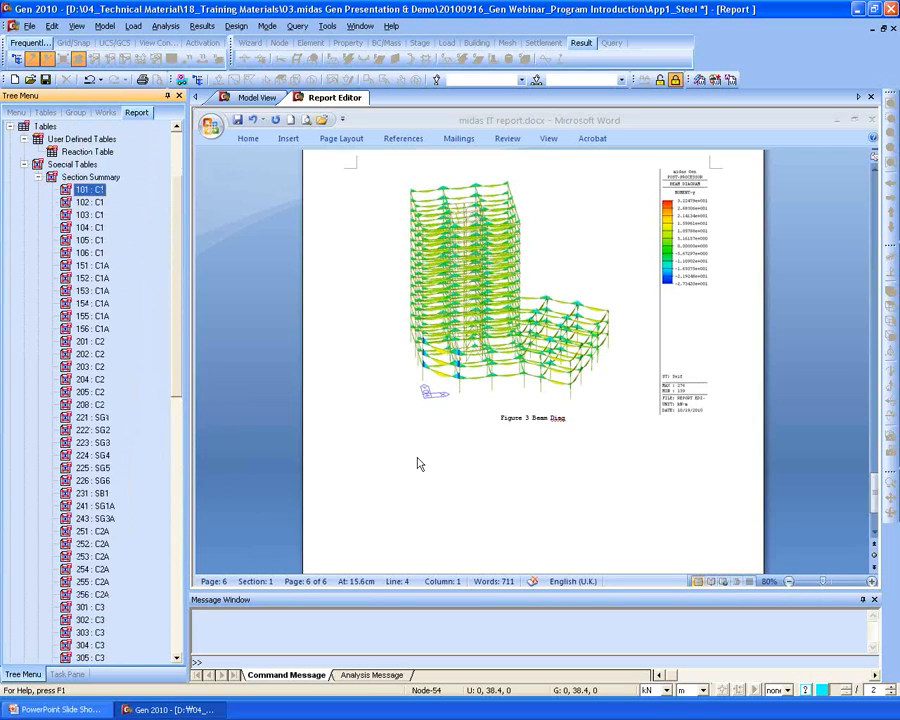
{"action": "scroll", "coordinate": [534, 331], "scroll_direction": "down", "scroll_amount": 3}
{"action": "left_click_drag", "start_coordinate": [559, 430], "coordinate": [557, 430]}
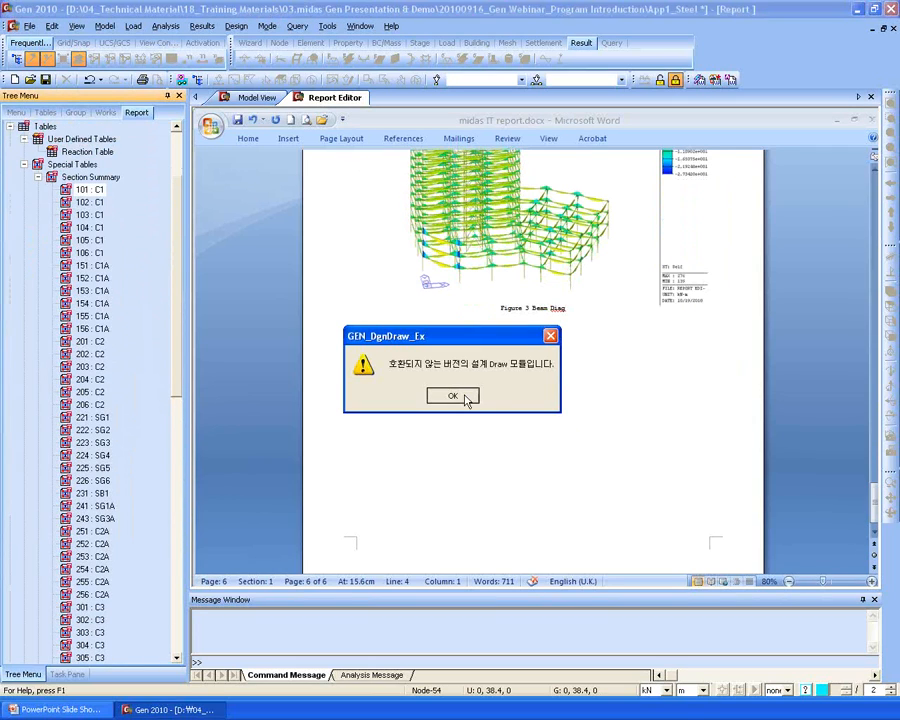
{"action": "left_click", "coordinate": [463, 398]}
{"action": "left_click", "coordinate": [458, 378]}
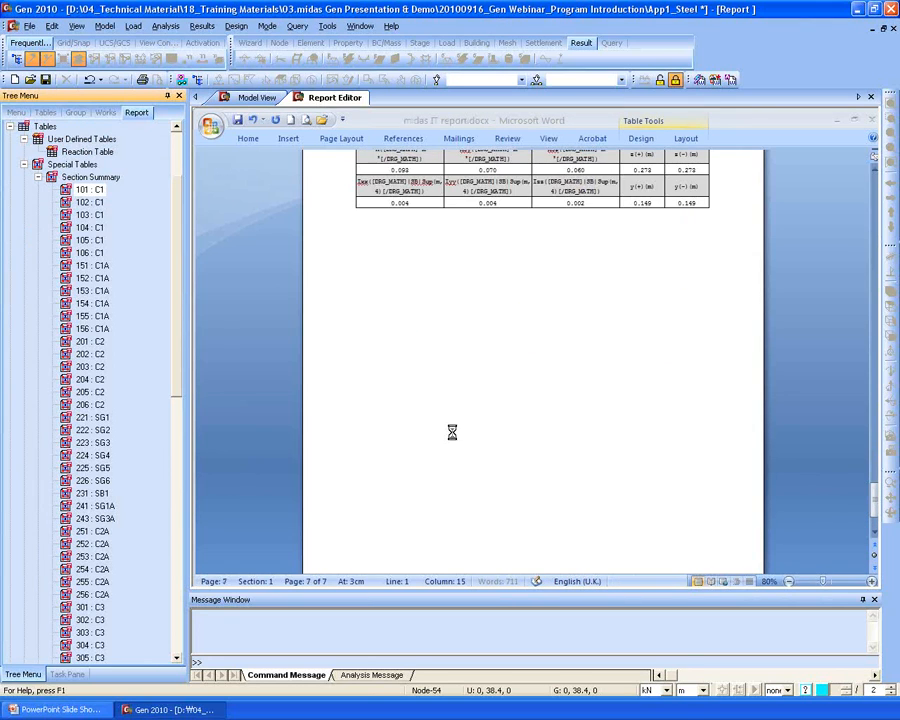
Examine the inserted section summary table for 101 : C1 across its two pages, including its picture area.
{"action": "scroll", "coordinate": [454, 365], "scroll_direction": "up", "scroll_amount": 6}
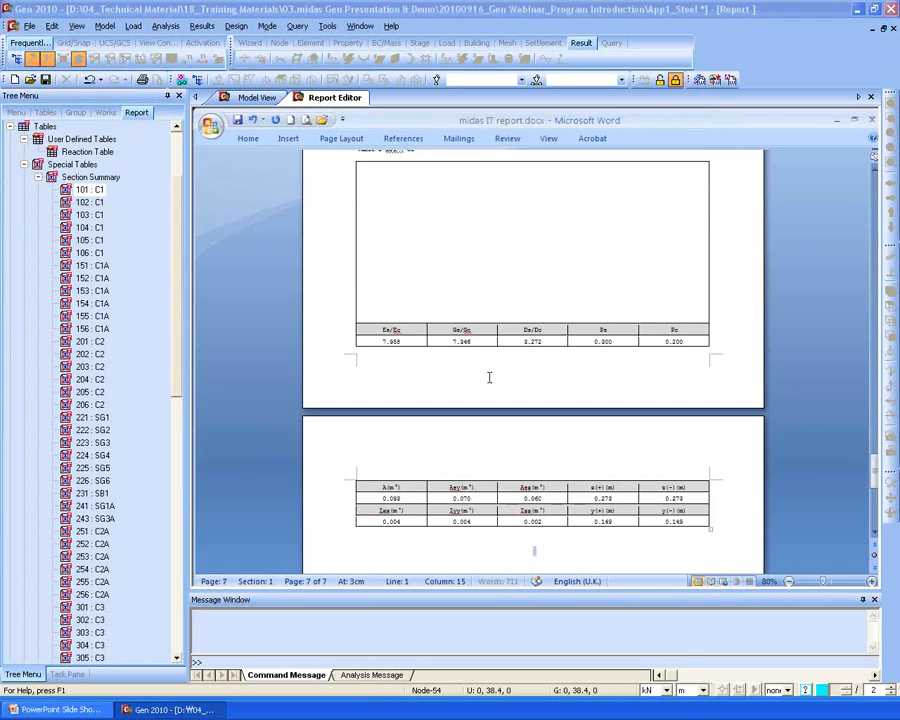
{"action": "scroll", "coordinate": [489, 377], "scroll_direction": "up", "scroll_amount": 5}
{"action": "left_click", "coordinate": [511, 368]}
{"action": "left_click", "coordinate": [423, 285]}
{"action": "scroll", "coordinate": [453, 407], "scroll_direction": "down", "scroll_amount": 6}
{"action": "scroll", "coordinate": [452, 407], "scroll_direction": "down", "scroll_amount": 3}
{"action": "scroll", "coordinate": [530, 390], "scroll_direction": "up", "scroll_amount": 2}
{"action": "left_click", "coordinate": [444, 224]}
{"action": "scroll", "coordinate": [566, 432], "scroll_direction": "down", "scroll_amount": 1}
{"action": "scroll", "coordinate": [566, 431], "scroll_direction": "down", "scroll_amount": 2}
{"action": "left_click", "coordinate": [518, 372]}
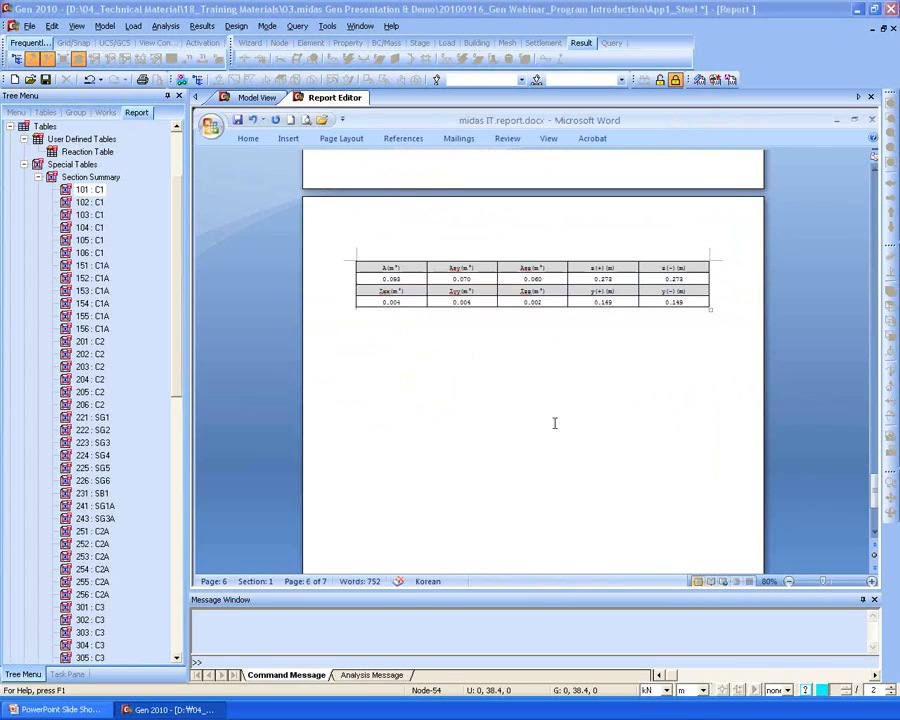
Collapse the section summary list and insert the Control Data defined text below the section property table.
{"action": "left_click", "coordinate": [84, 225]}
{"action": "left_click", "coordinate": [38, 177]}
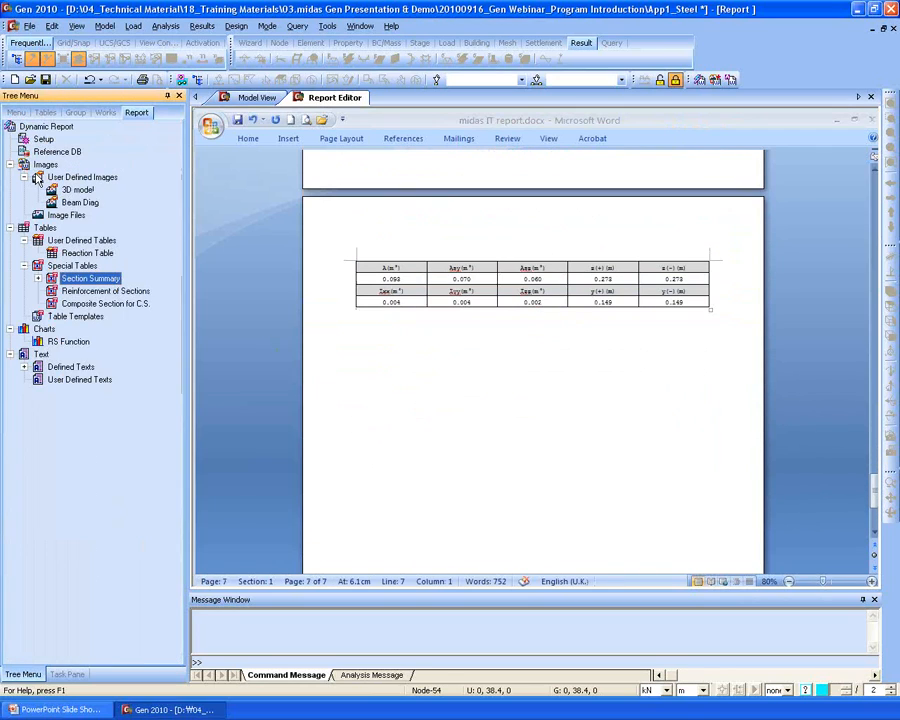
{"action": "left_click", "coordinate": [92, 291]}
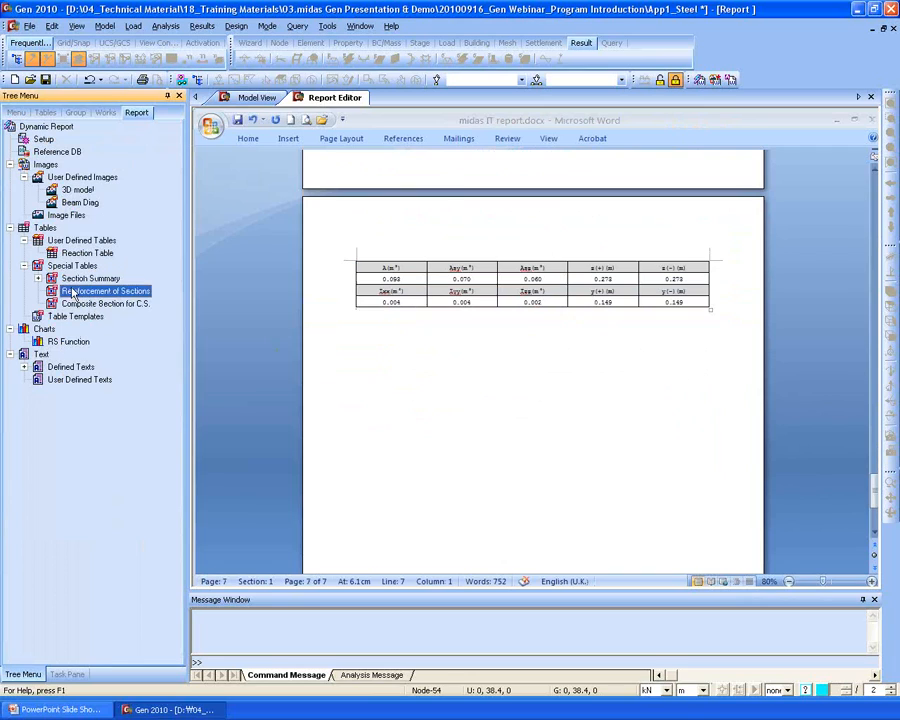
{"action": "left_click", "coordinate": [68, 341]}
{"action": "left_click", "coordinate": [66, 317]}
{"action": "left_click", "coordinate": [24, 367]}
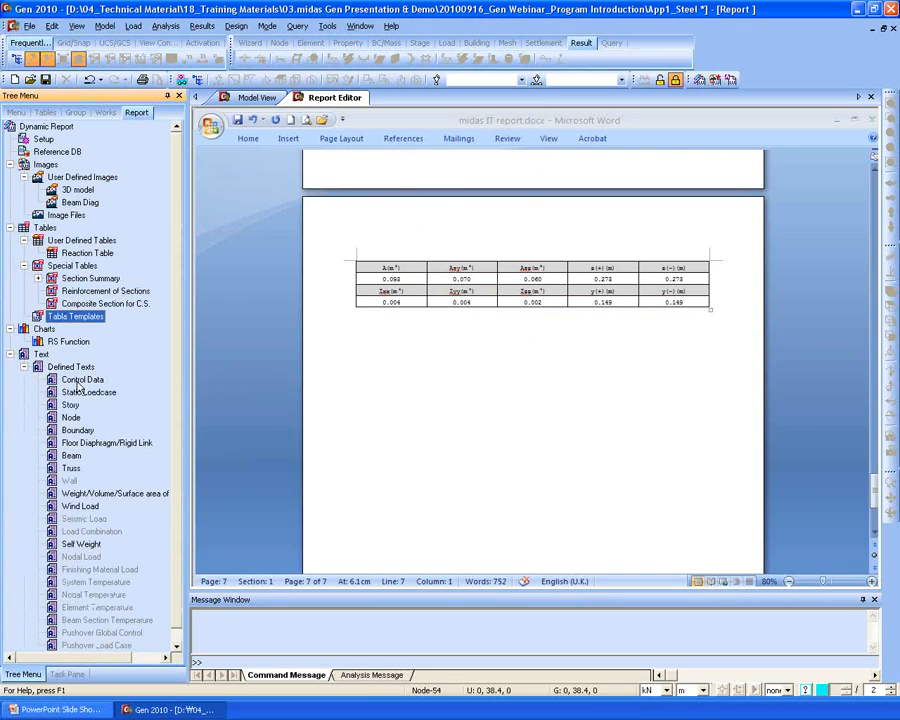
{"action": "left_click", "coordinate": [66, 381]}
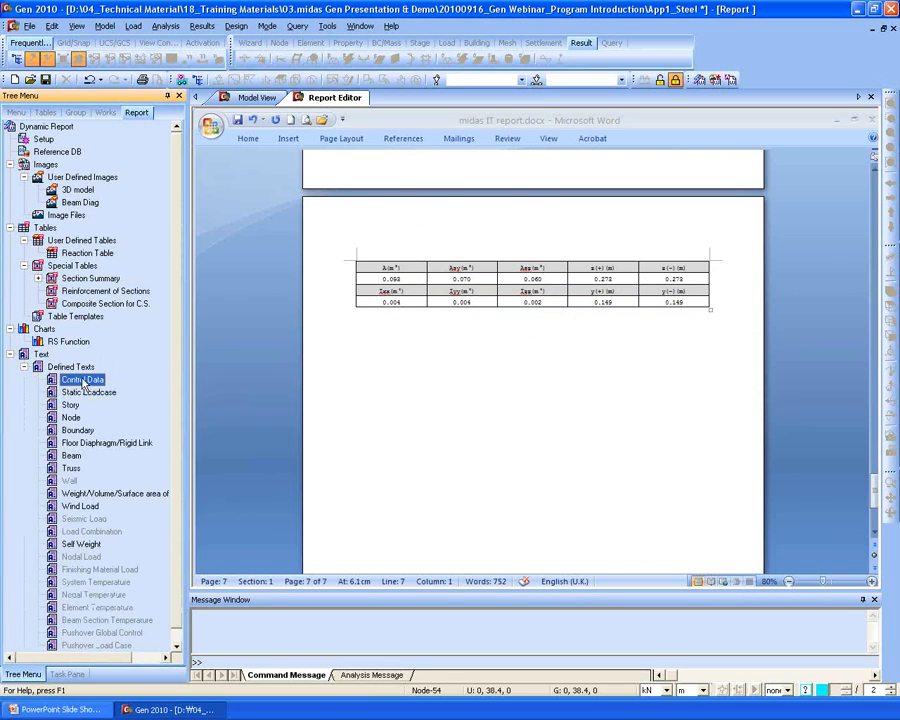
{"action": "left_click_drag", "start_coordinate": [69, 388], "coordinate": [534, 442]}
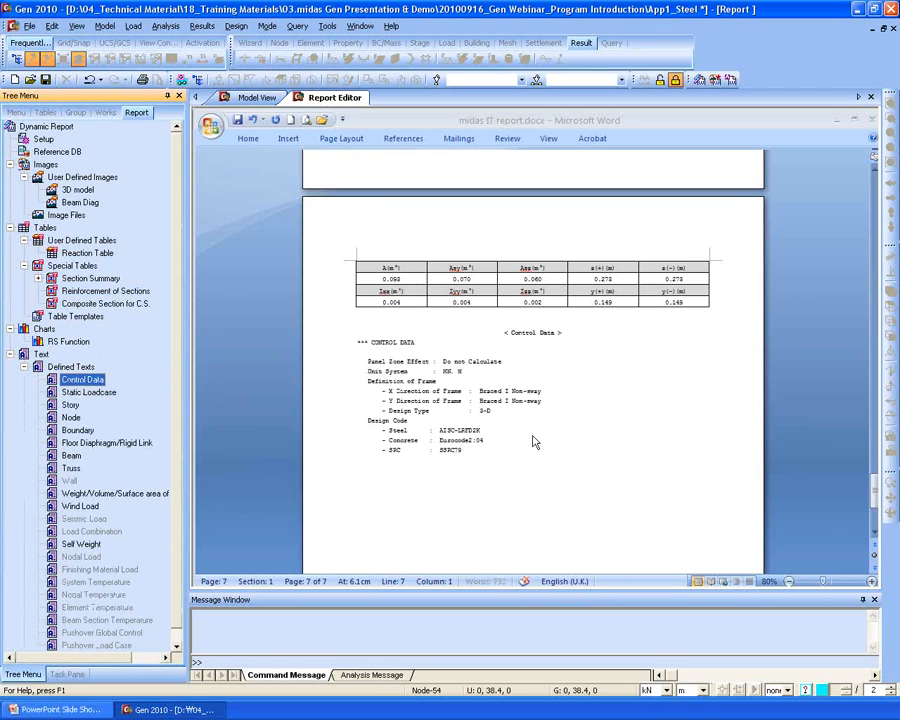
{"action": "scroll", "coordinate": [506, 422], "scroll_direction": "down", "scroll_amount": 1}
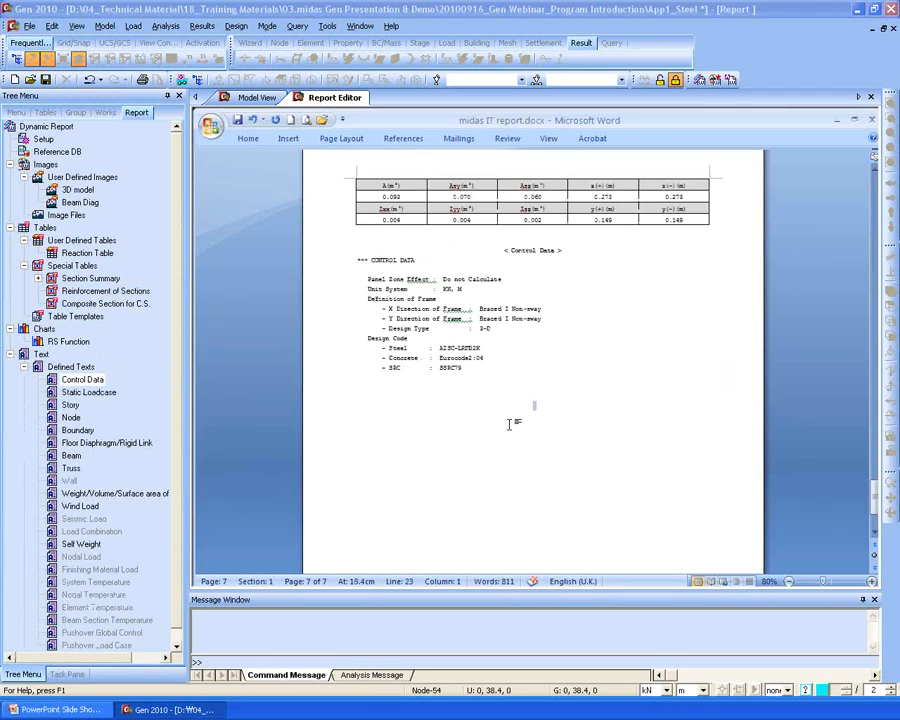
Delete the 101 : C1 section summary table with its caption from the report and return to the model view.
{"action": "scroll", "coordinate": [510, 420], "scroll_direction": "up", "scroll_amount": 2}
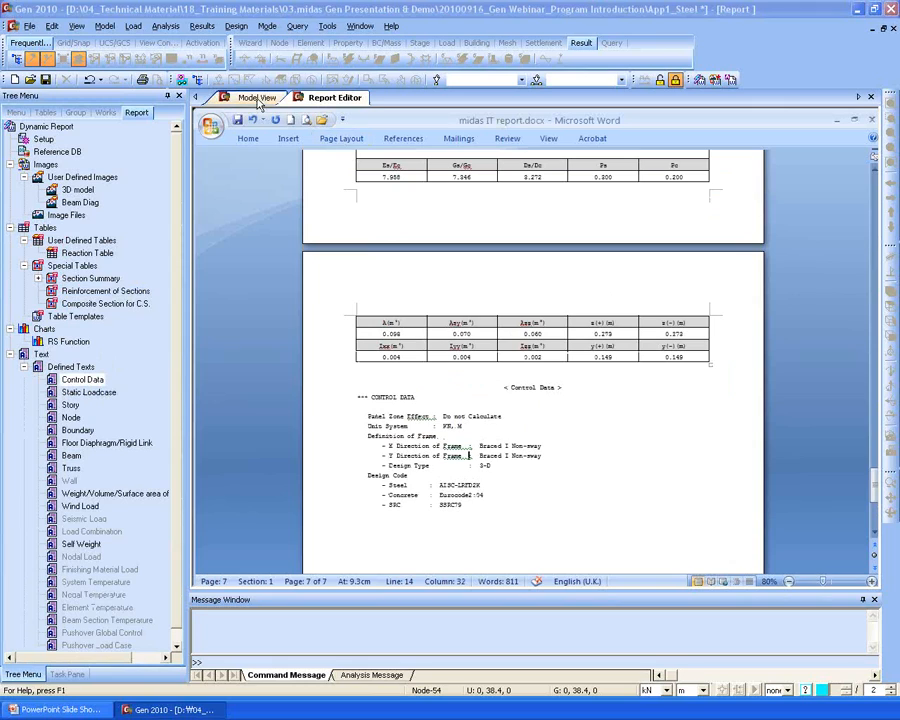
{"action": "scroll", "coordinate": [491, 369], "scroll_direction": "up", "scroll_amount": 5}
{"action": "left_click", "coordinate": [491, 369]}
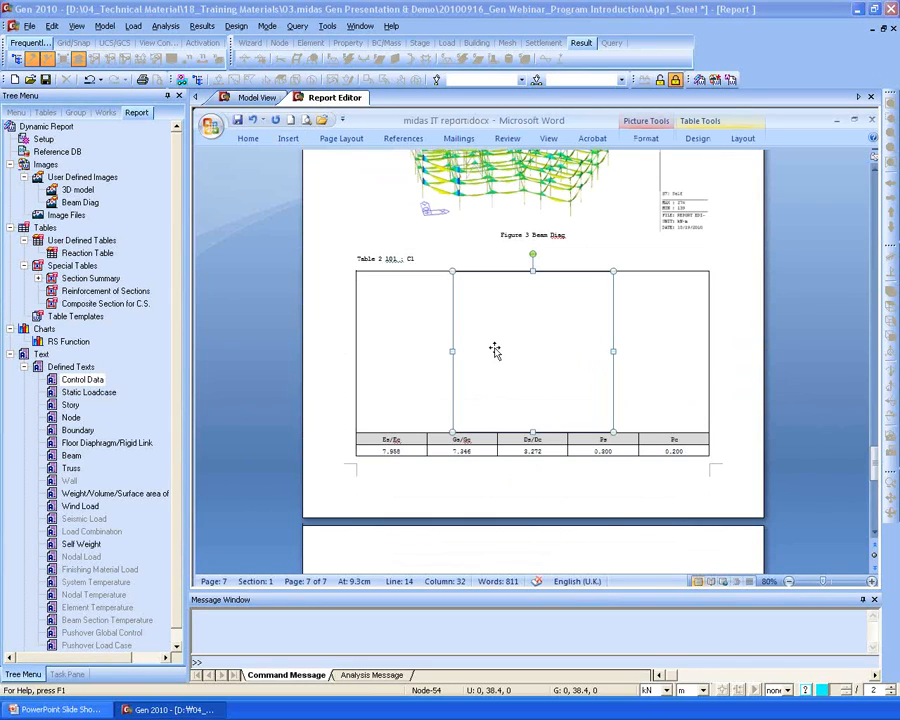
{"action": "left_click", "coordinate": [408, 260]}
{"action": "left_click_drag", "start_coordinate": [358, 258], "coordinate": [531, 528]}
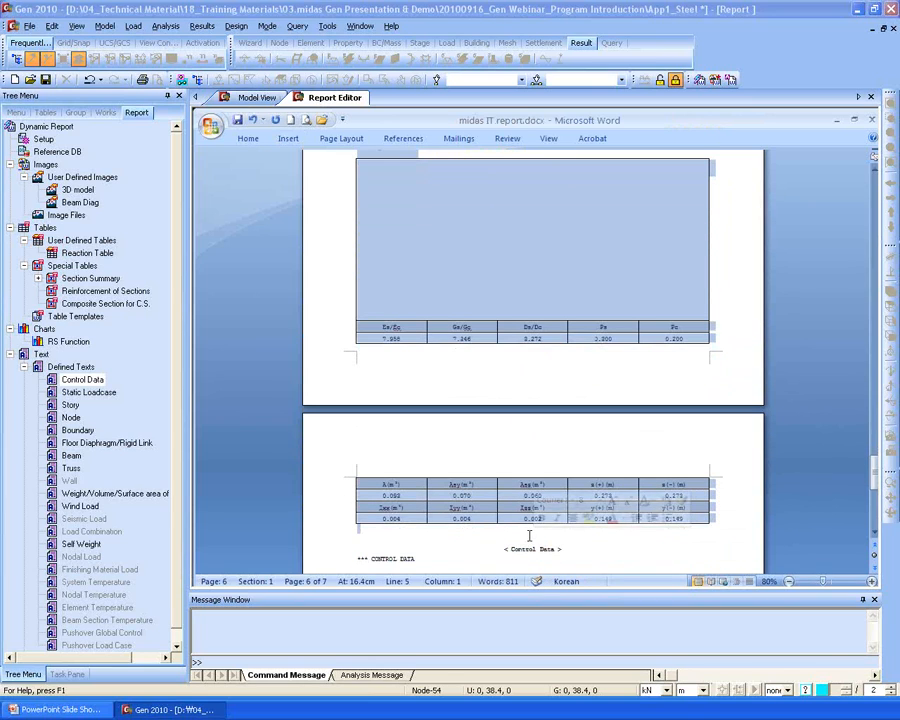
{"action": "key", "text": "Delete"}
{"action": "scroll", "coordinate": [530, 330], "scroll_direction": "up", "scroll_amount": 3}
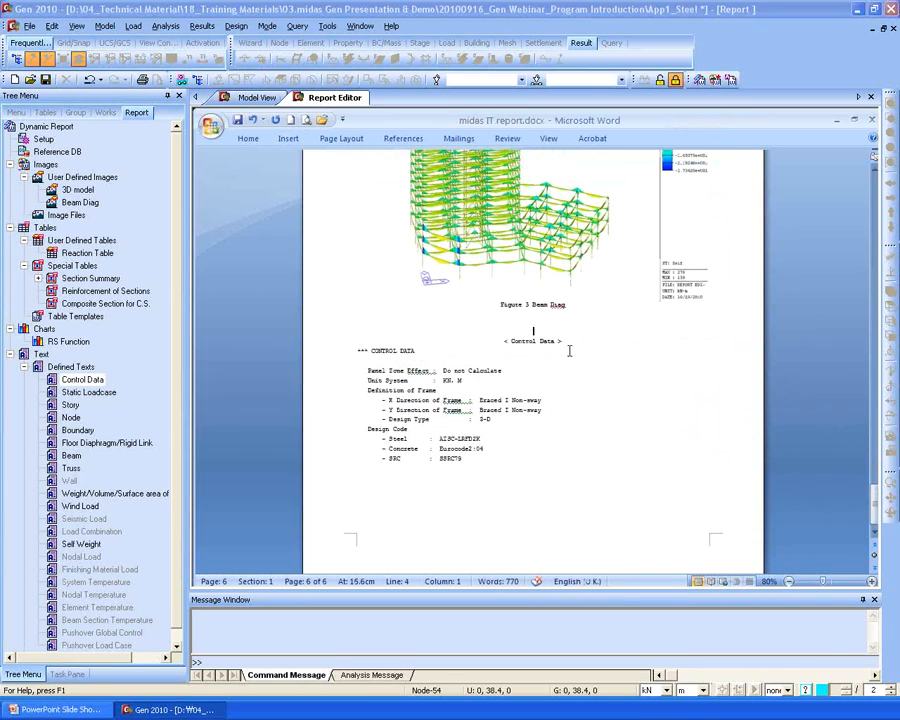
{"action": "left_click", "coordinate": [257, 97]}
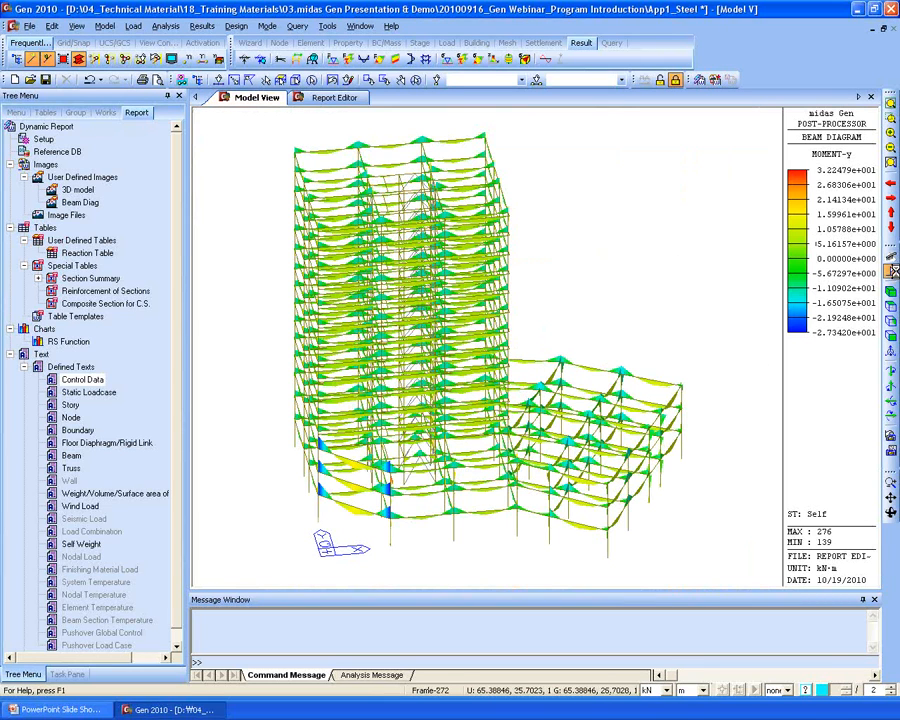
Show the model in plan view and unlock it from post-processing for editing.
{"action": "left_click", "coordinate": [891, 293]}
{"action": "left_click", "coordinate": [889, 306]}
{"action": "left_click", "coordinate": [238, 80]}
{"action": "left_click_drag", "start_coordinate": [854, 573], "coordinate": [570, 145]}
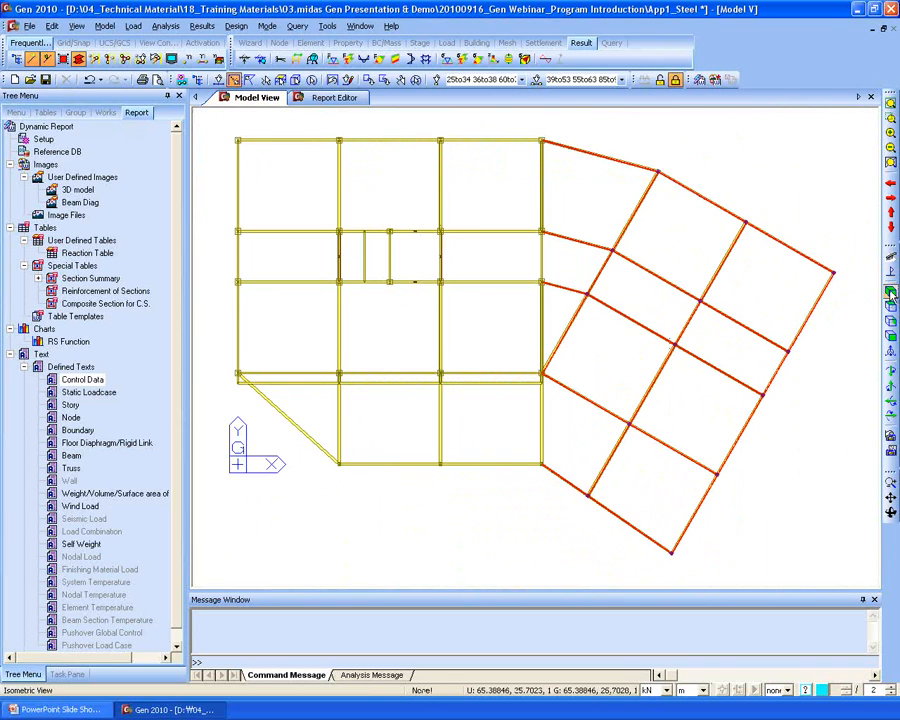
{"action": "left_click", "coordinate": [668, 80]}
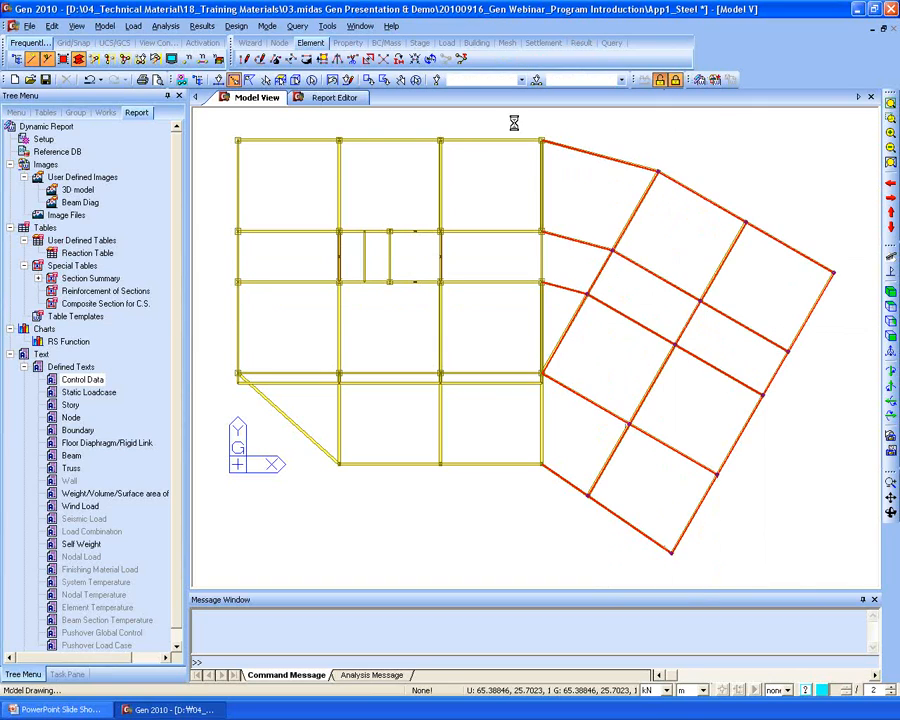
Delete all nodes and elements of the angled low-rise wing beside the tower and rerun the analysis.
{"action": "left_click_drag", "start_coordinate": [858, 572], "coordinate": [564, 132]}
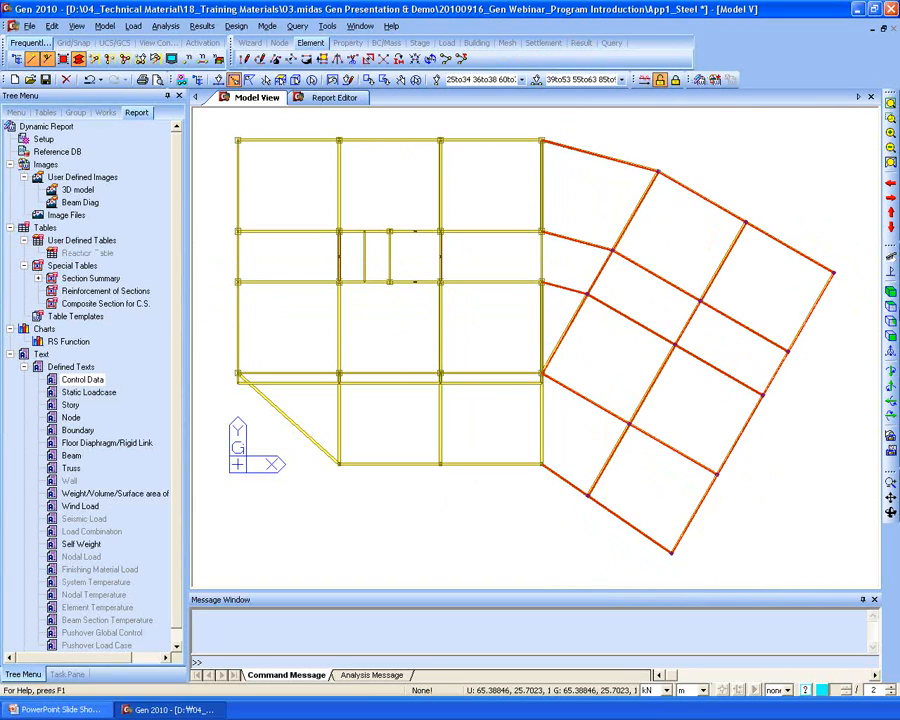
{"action": "left_click", "coordinate": [889, 290]}
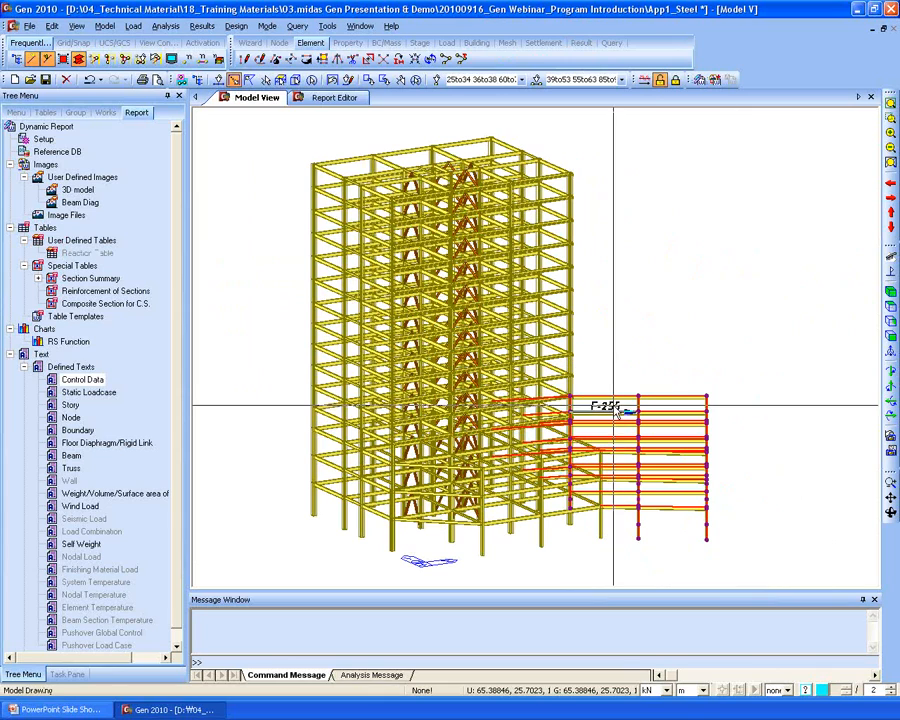
{"action": "left_click", "coordinate": [66, 79]}
{"action": "key", "text": "Return"}
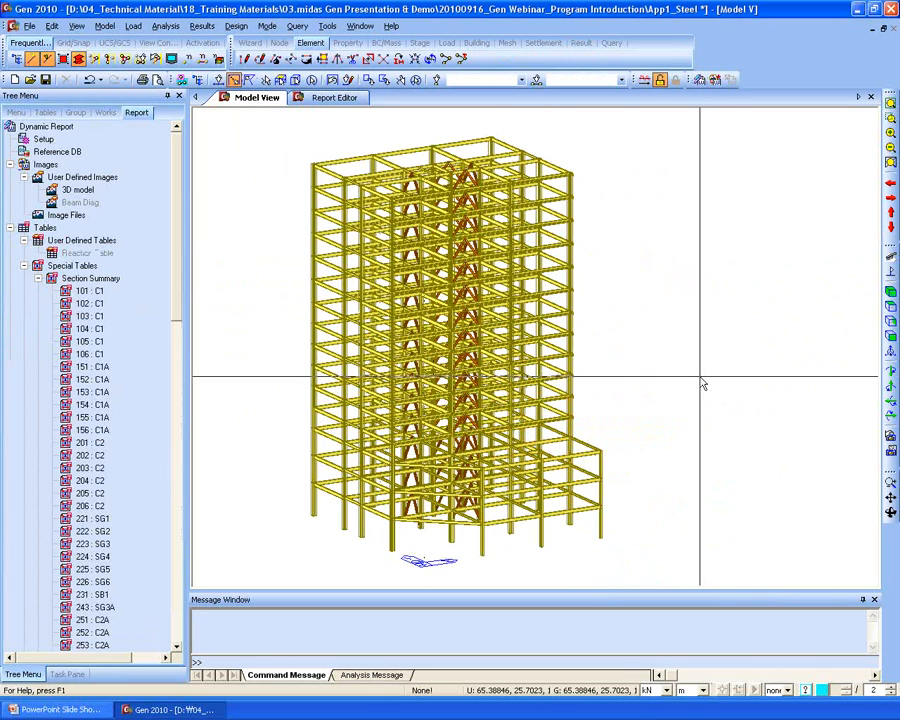
{"action": "key", "text": "F5"}
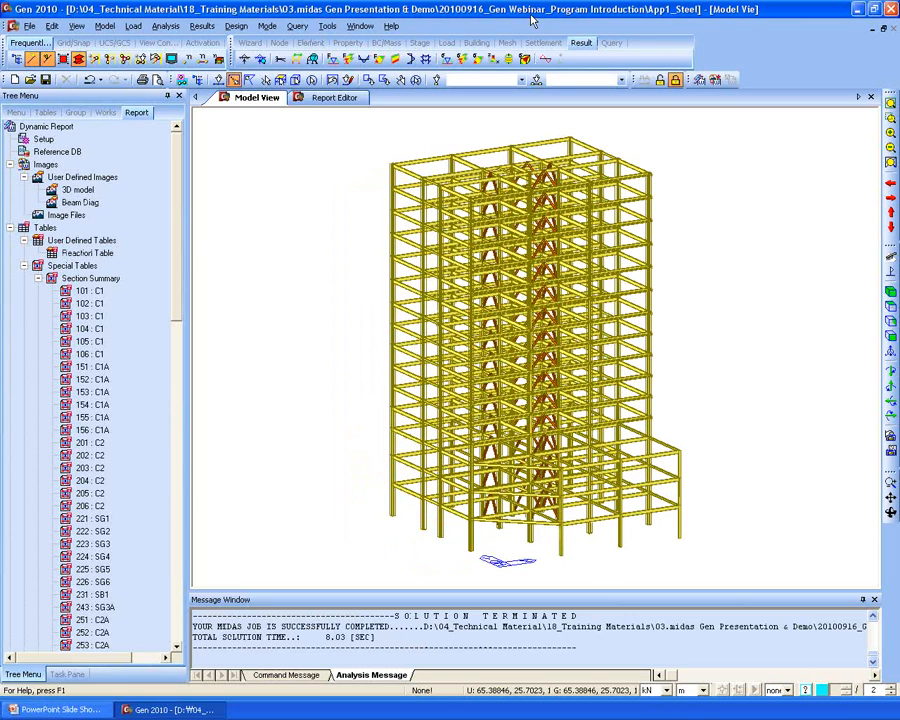
Regenerate all registered images, tables, charts and texts in the Word report from the updated model.
{"action": "left_click", "coordinate": [330, 97]}
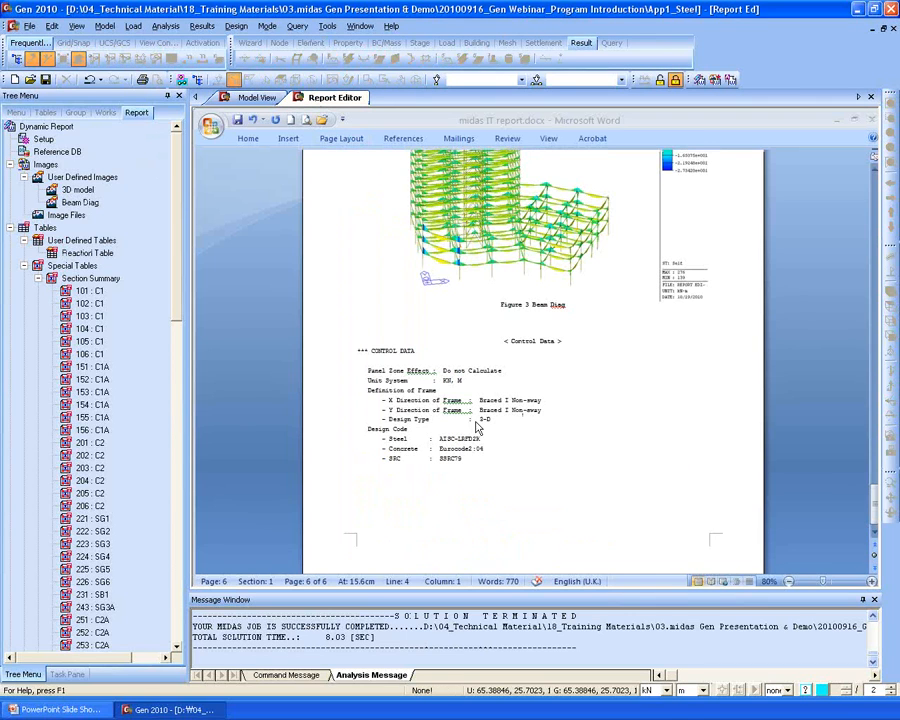
{"action": "left_click", "coordinate": [731, 80]}
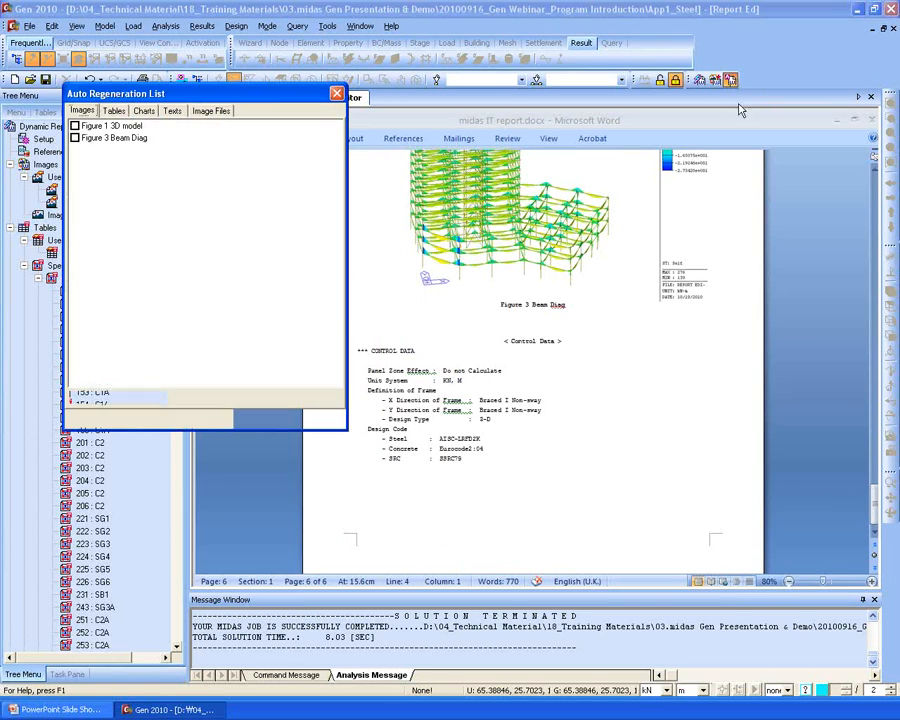
{"action": "left_click", "coordinate": [75, 397]}
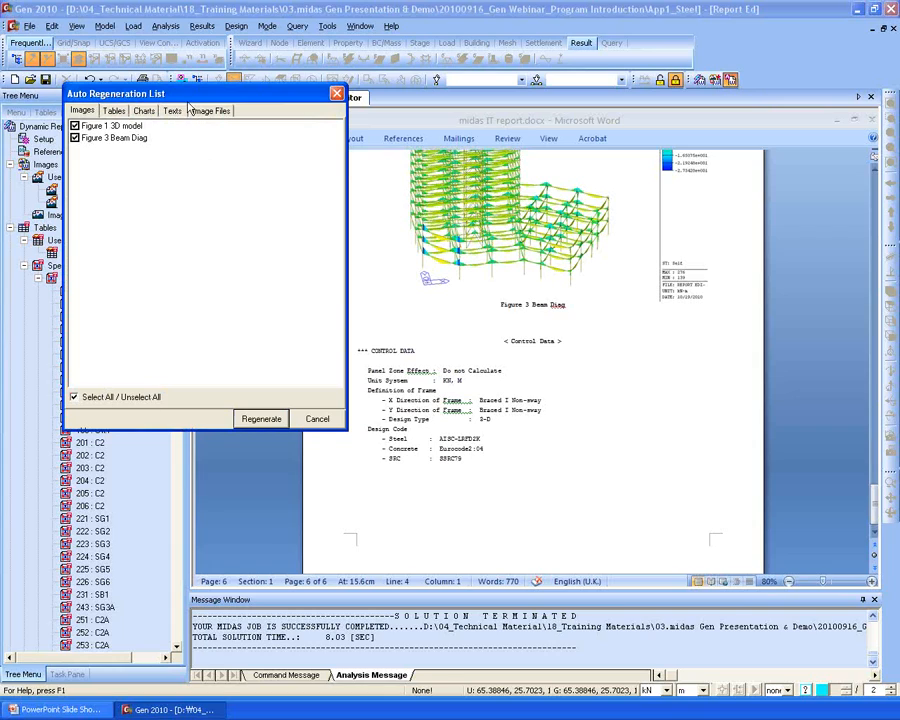
{"action": "left_click", "coordinate": [112, 111]}
{"action": "left_click", "coordinate": [144, 111]}
{"action": "left_click", "coordinate": [173, 111]}
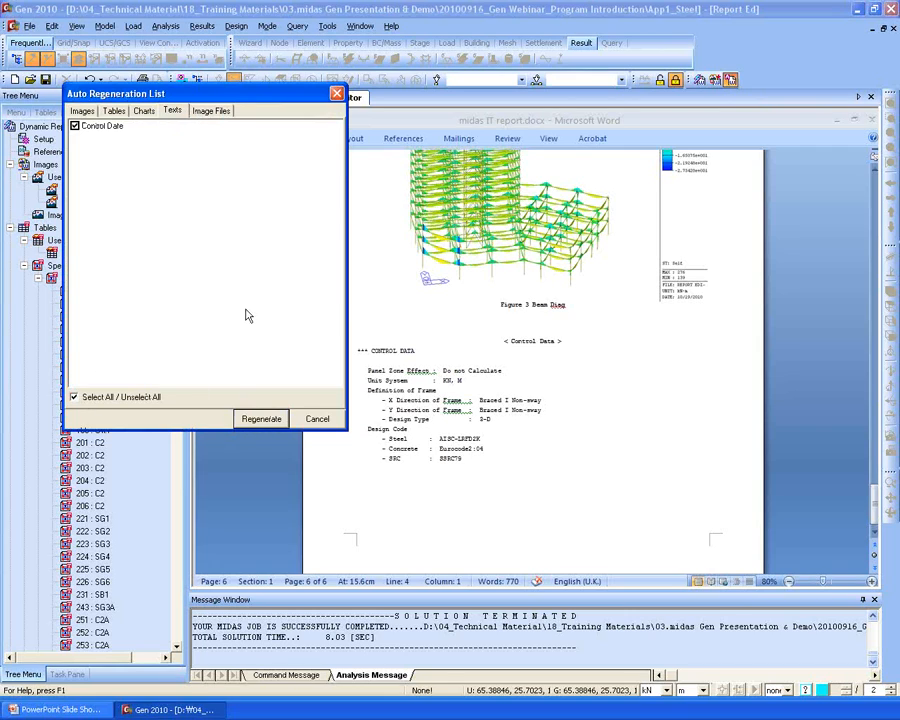
{"action": "left_click", "coordinate": [211, 111]}
{"action": "left_click", "coordinate": [261, 418]}
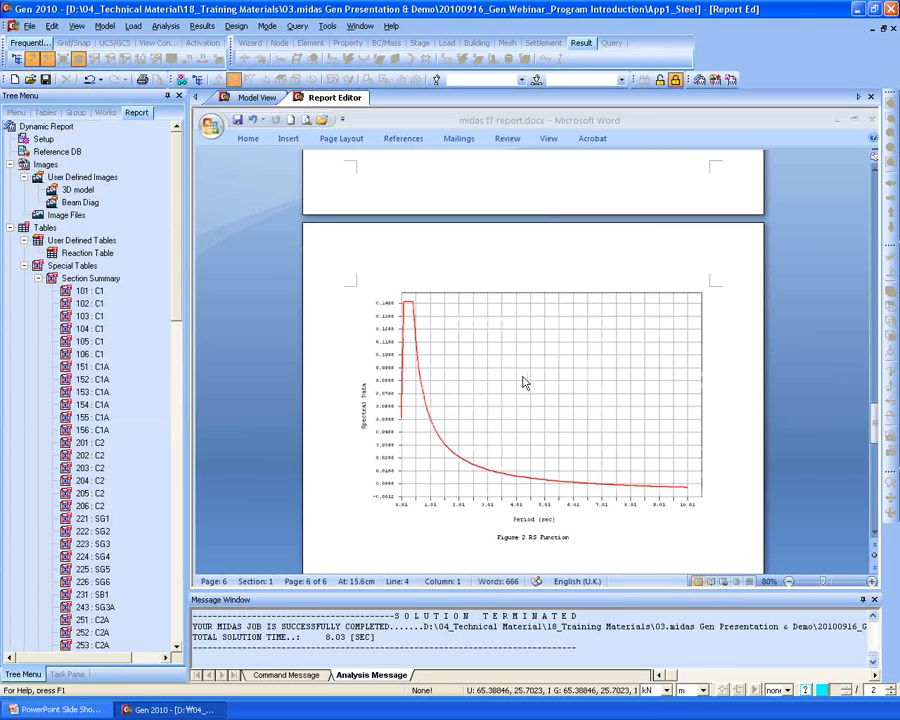
Examine the regenerated report's RS Function chart, reaction table, 3D model figure, beam diagram and control data.
{"action": "left_click", "coordinate": [515, 387]}
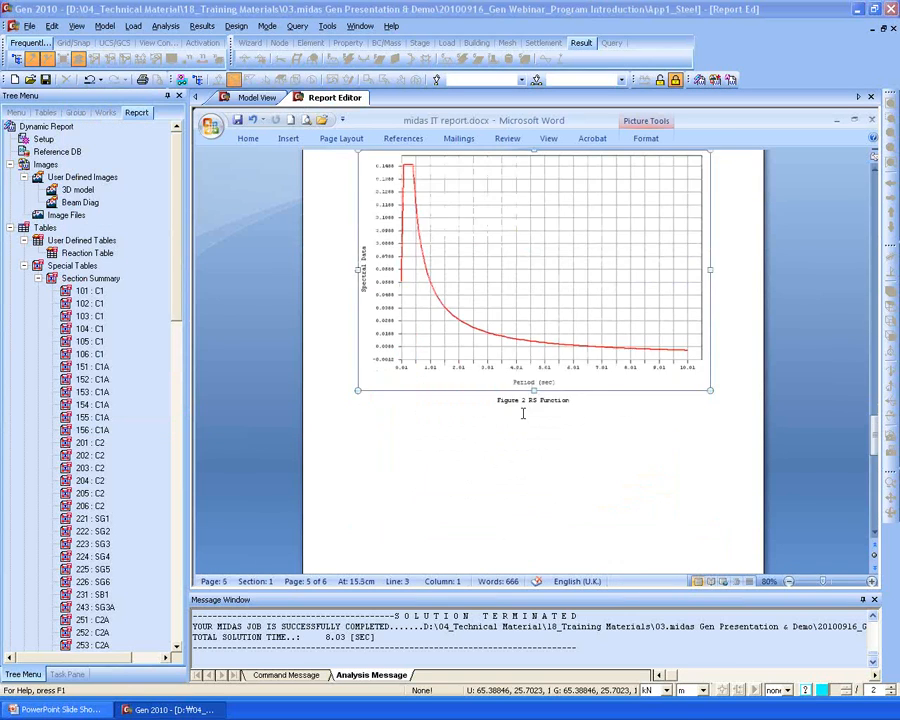
{"action": "scroll", "coordinate": [535, 422], "scroll_direction": "up", "scroll_amount": 15}
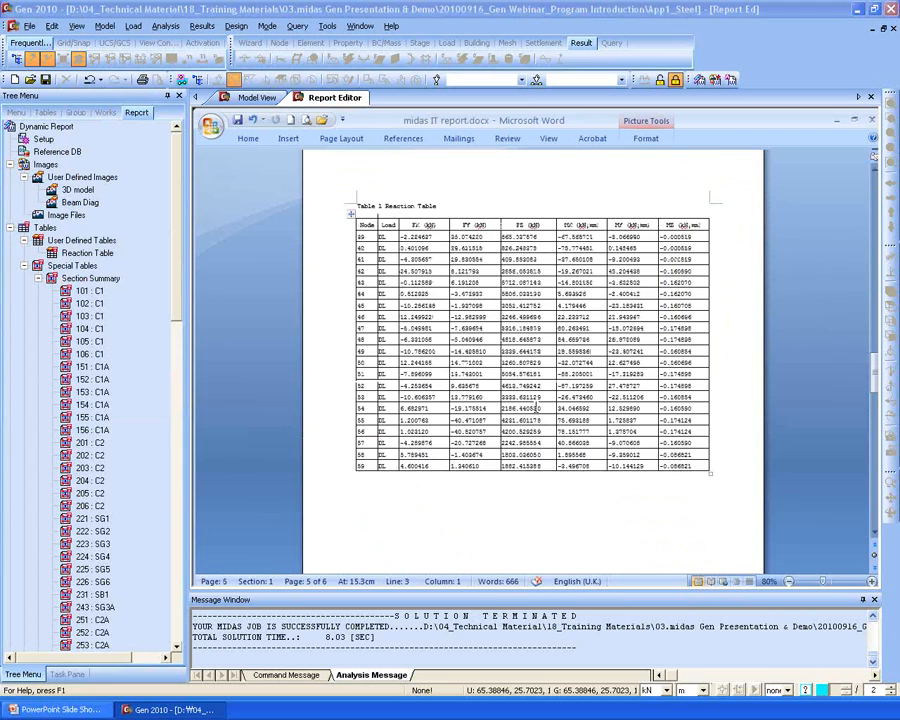
{"action": "scroll", "coordinate": [530, 403], "scroll_direction": "up", "scroll_amount": 3}
{"action": "left_click", "coordinate": [518, 368]}
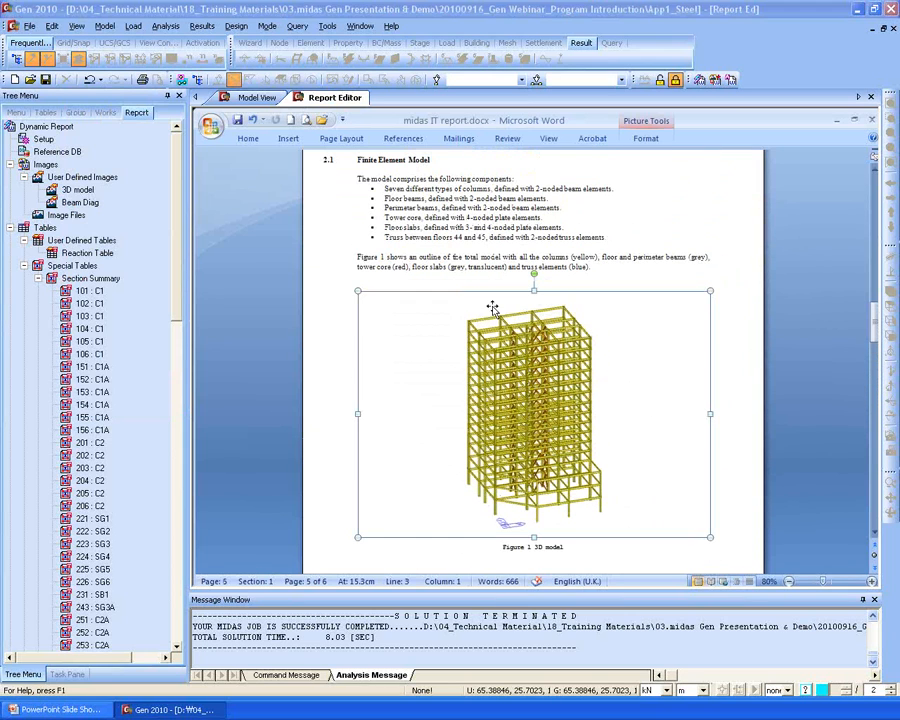
{"action": "scroll", "coordinate": [562, 449], "scroll_direction": "up", "scroll_amount": 2}
{"action": "scroll", "coordinate": [562, 449], "scroll_direction": "down", "scroll_amount": 4}
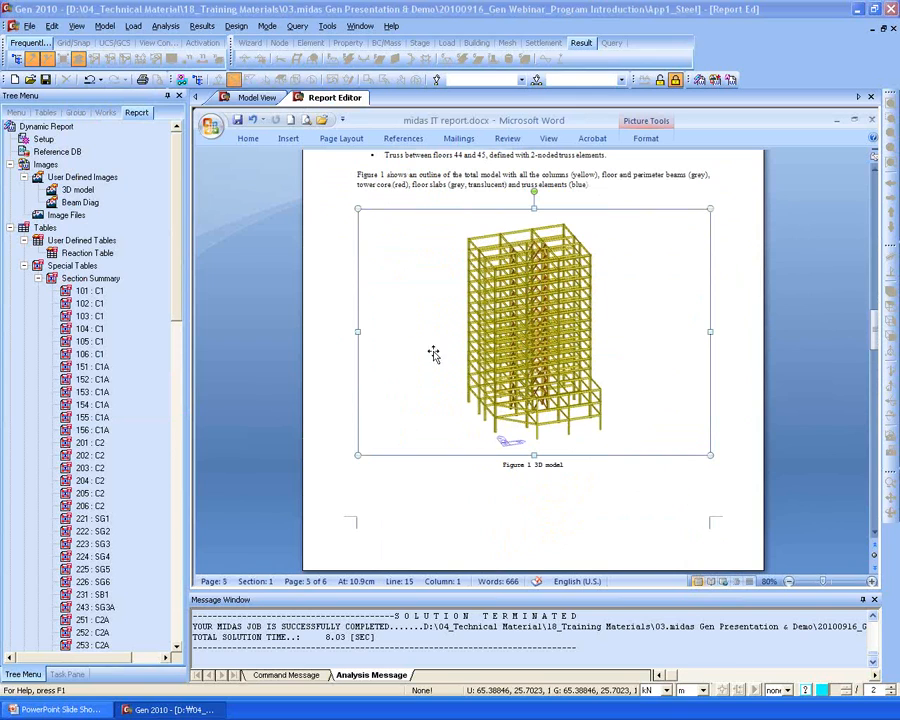
{"action": "left_click_drag", "start_coordinate": [869, 330], "coordinate": [845, 521]}
{"action": "left_click", "coordinate": [537, 488]}
{"action": "scroll", "coordinate": [535, 489], "scroll_direction": "up", "scroll_amount": 3}
{"action": "right_click", "coordinate": [532, 490]}
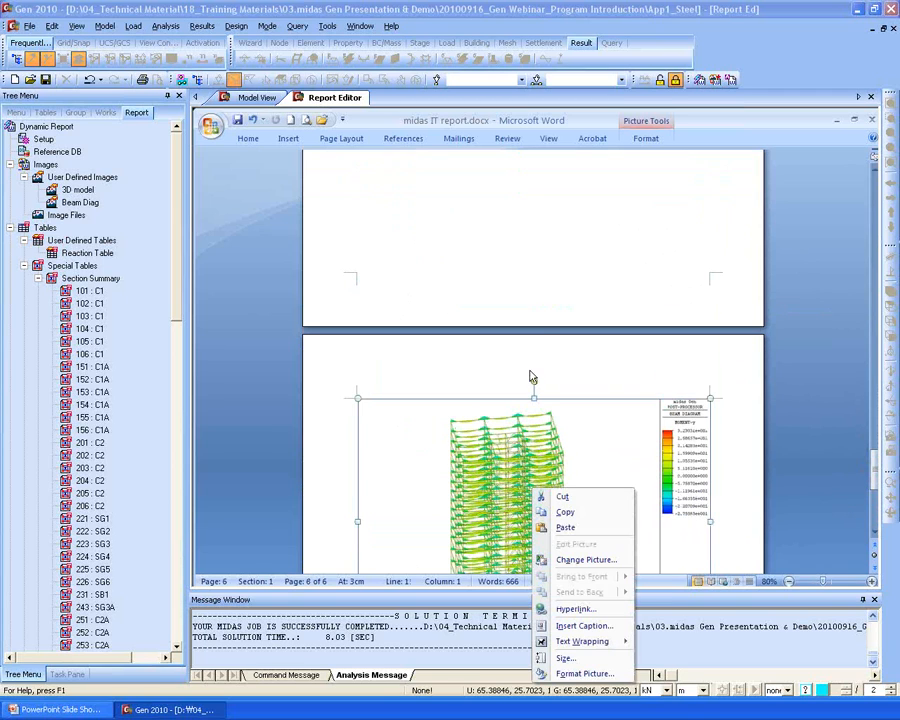
{"action": "left_click", "coordinate": [574, 428]}
{"action": "scroll", "coordinate": [557, 443], "scroll_direction": "down", "scroll_amount": 3}
{"action": "scroll", "coordinate": [494, 450], "scroll_direction": "down", "scroll_amount": 3}
{"action": "left_click", "coordinate": [546, 460]}
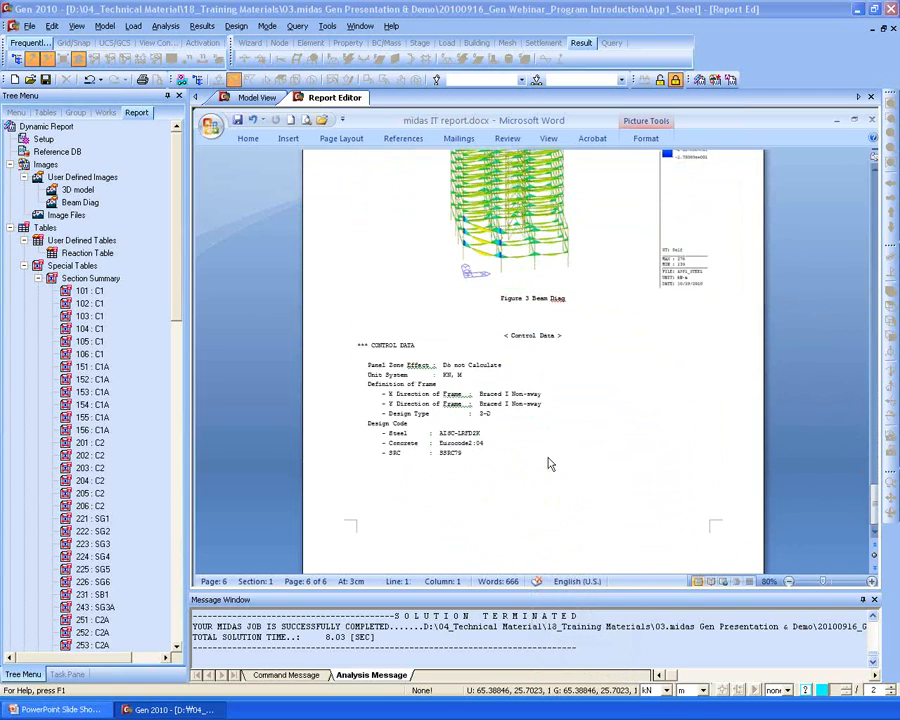
Save the report document.
{"action": "left_click", "coordinate": [237, 121]}
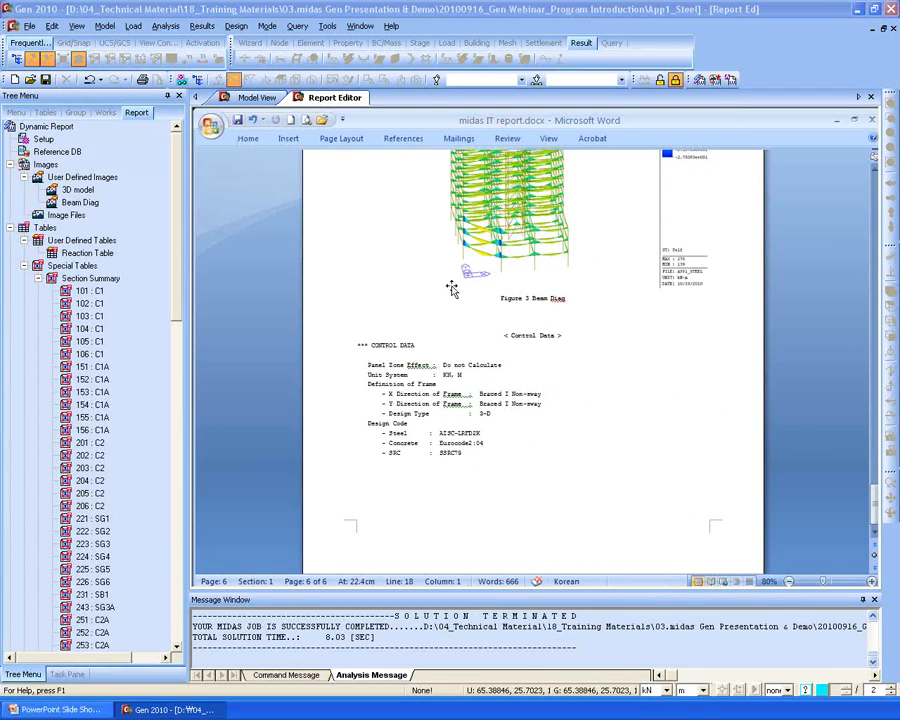
{"action": "left_click", "coordinate": [211, 125]}
{"action": "left_click", "coordinate": [587, 378]}
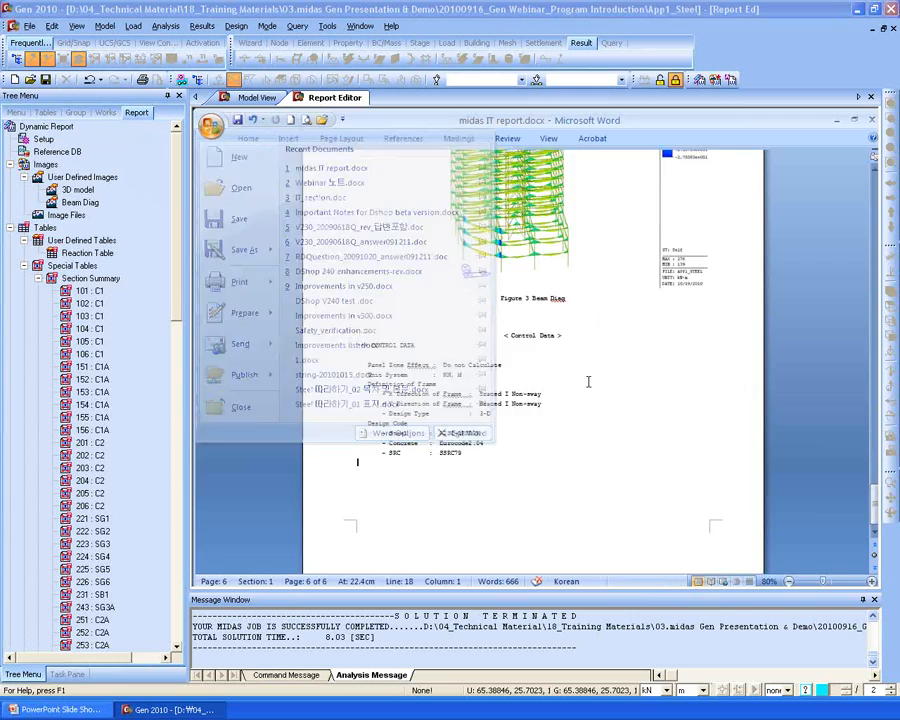
Apply a table style with blue-shaded alternating rows to the entire Reaction Table in the report.
{"action": "scroll", "coordinate": [573, 397], "scroll_direction": "up", "scroll_amount": 3}
{"action": "scroll", "coordinate": [556, 372], "scroll_direction": "up", "scroll_amount": 15}
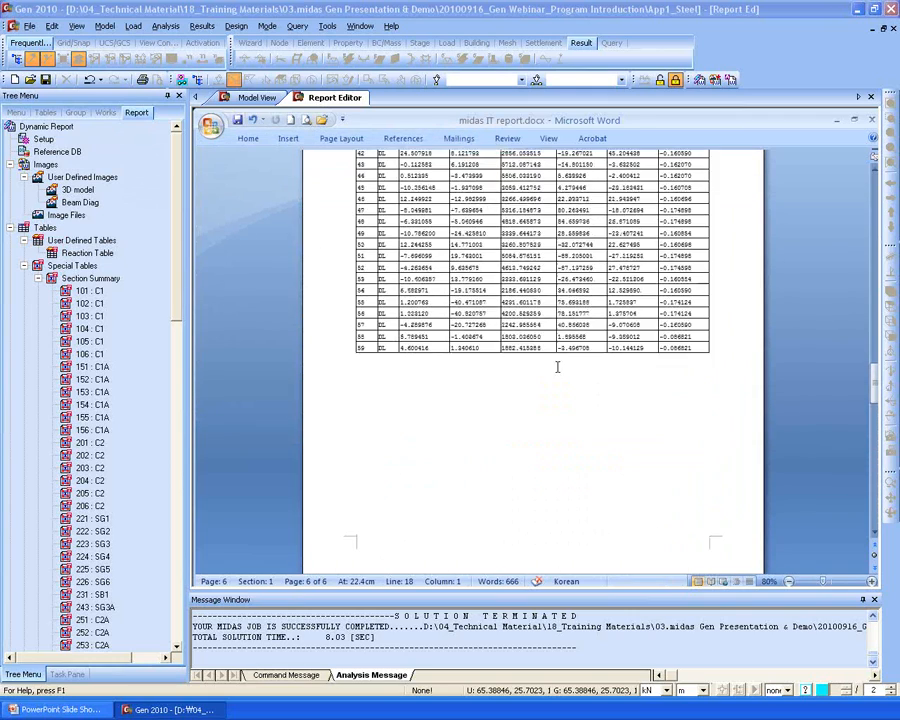
{"action": "scroll", "coordinate": [556, 365], "scroll_direction": "up", "scroll_amount": 4}
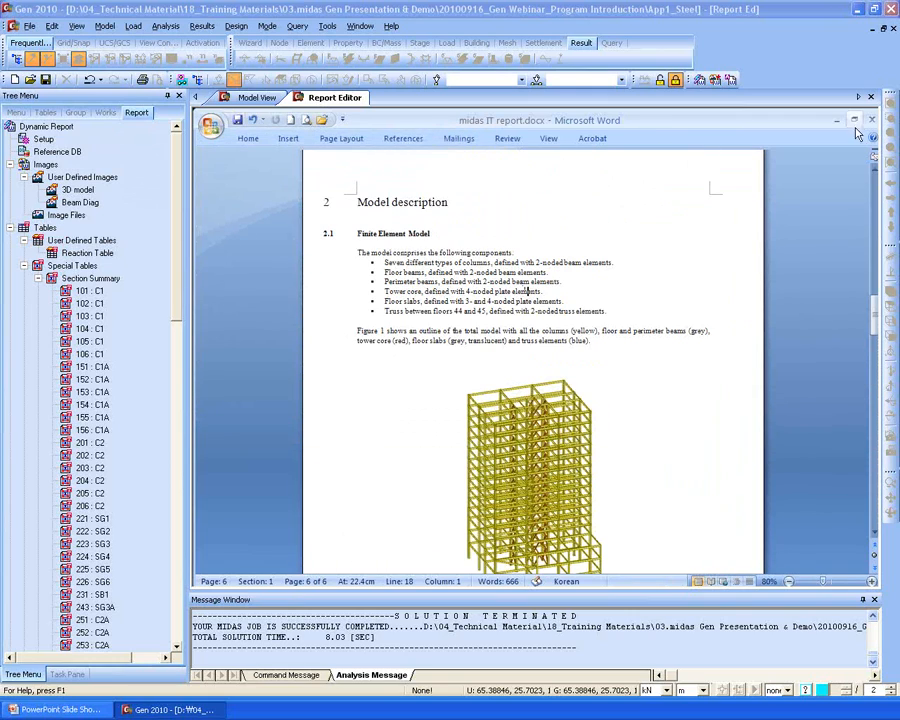
{"action": "scroll", "coordinate": [396, 452], "scroll_direction": "down", "scroll_amount": 10}
{"action": "left_click_drag", "start_coordinate": [360, 298], "coordinate": [705, 541]}
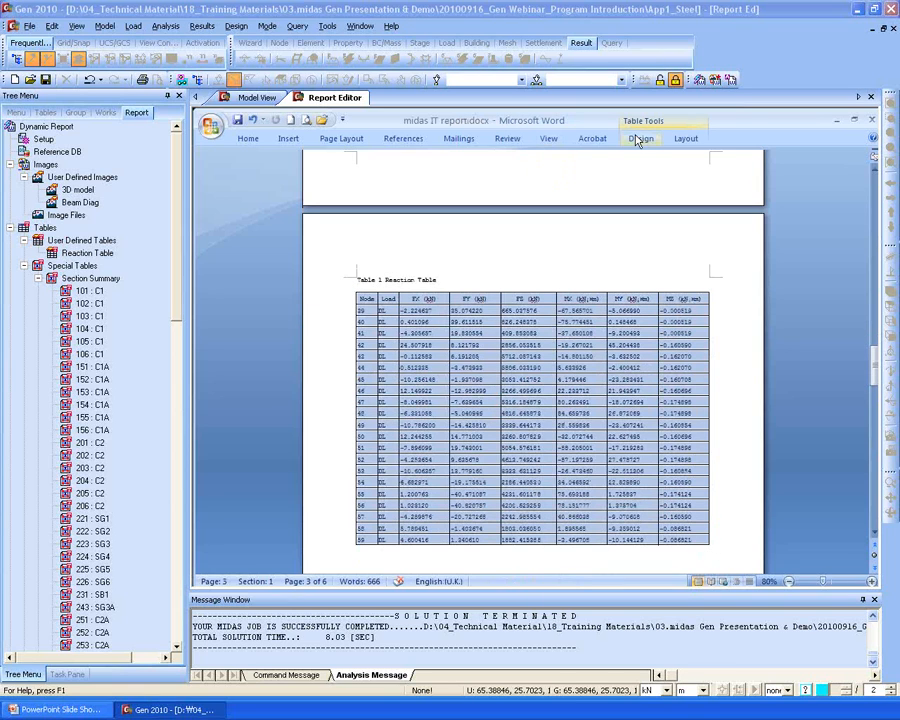
{"action": "left_click", "coordinate": [641, 138]}
{"action": "left_click", "coordinate": [491, 183]}
{"action": "left_click", "coordinate": [590, 314]}
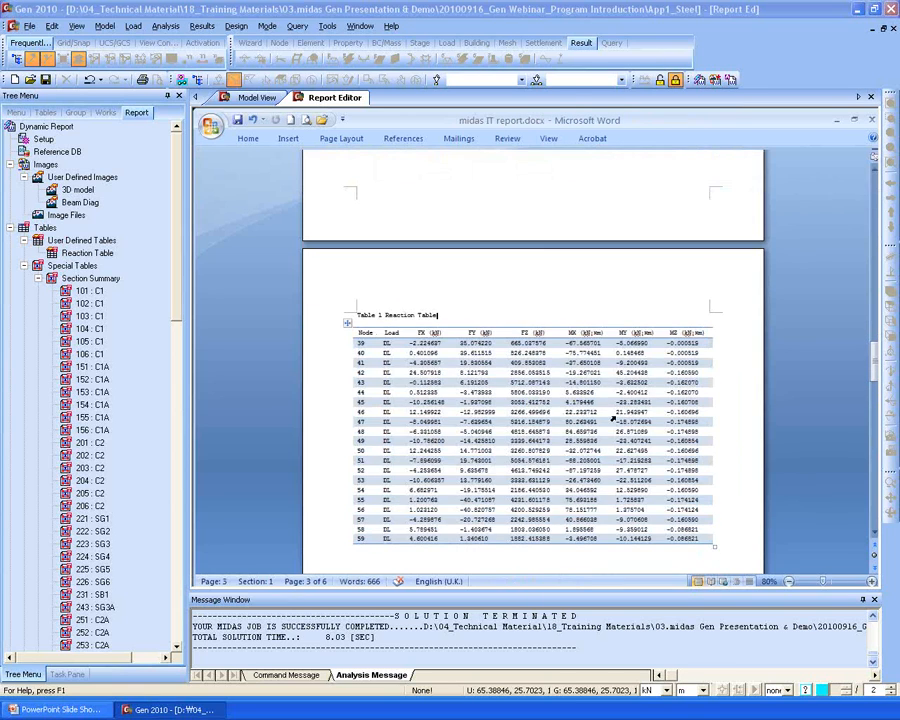
{"action": "scroll", "coordinate": [590, 393], "scroll_direction": "down", "scroll_amount": 4}
{"action": "scroll", "coordinate": [590, 393], "scroll_direction": "up", "scroll_amount": 3}
{"action": "left_click", "coordinate": [543, 549]}
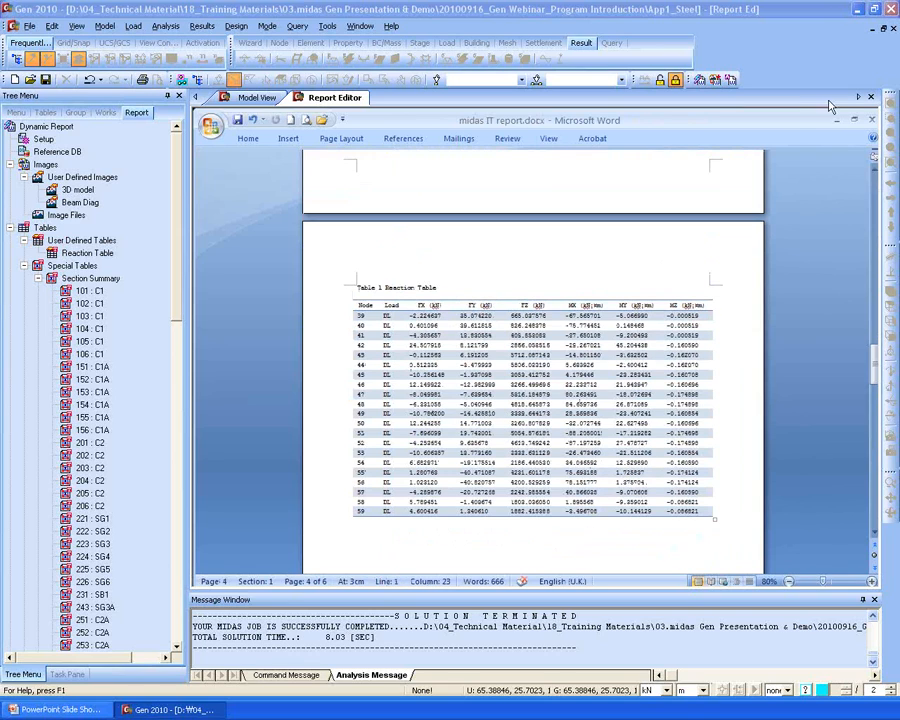
Save the report as midas IT repor1t.docx on the Desktop and close the document.
{"action": "left_click", "coordinate": [210, 125]}
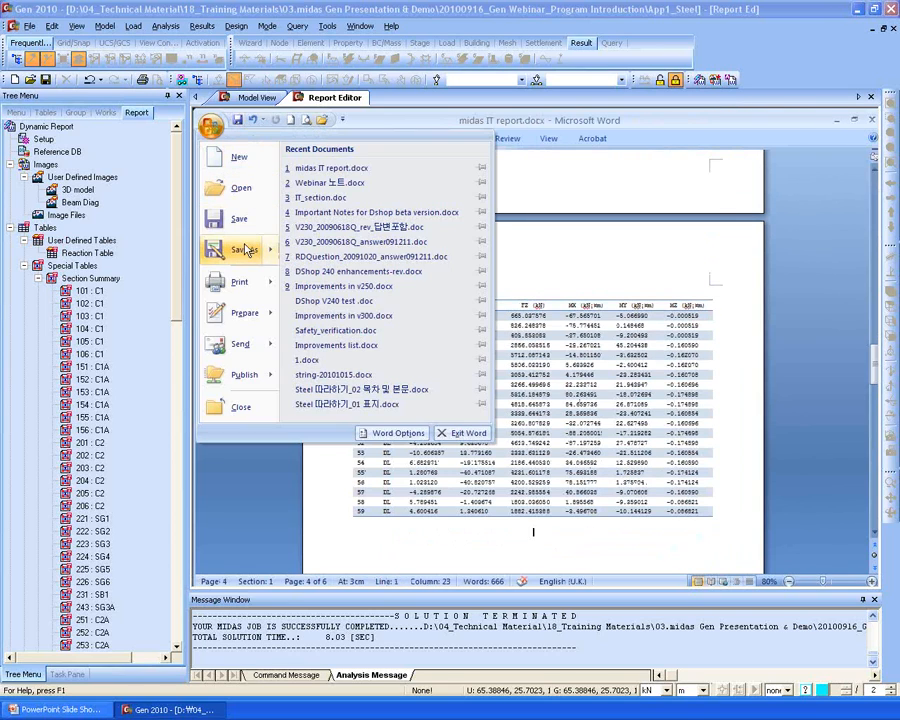
{"action": "left_click", "coordinate": [234, 194]}
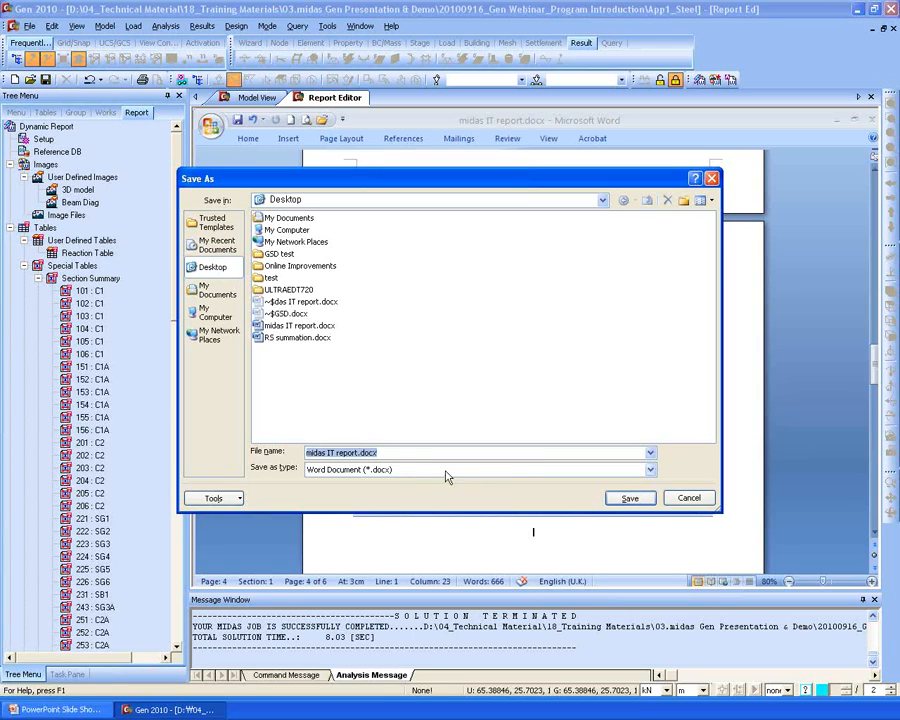
{"action": "left_click", "coordinate": [357, 452]}
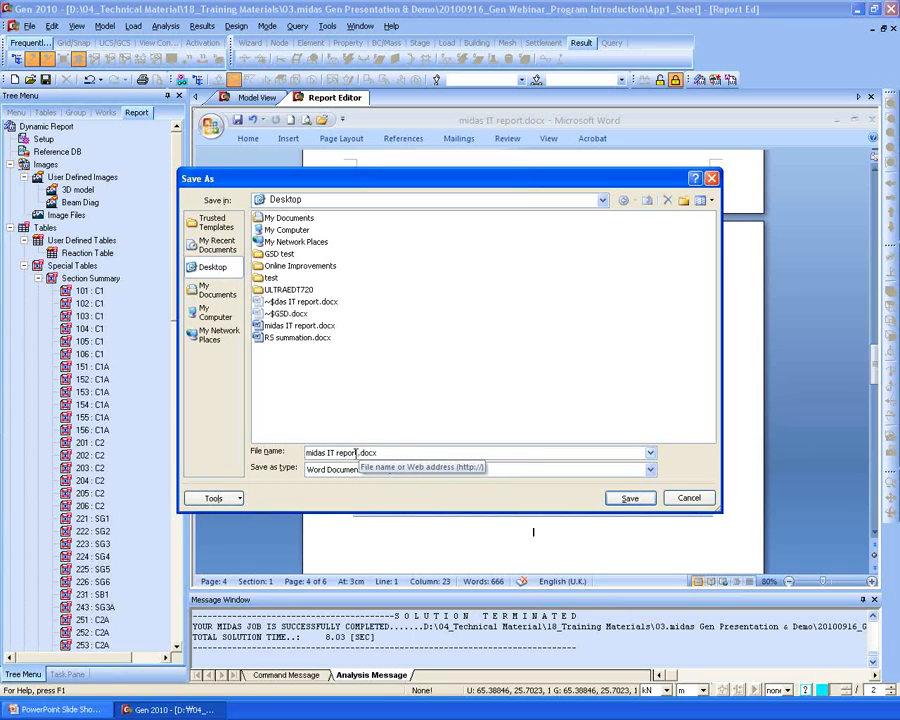
{"action": "type", "text": "1"}
{"action": "left_click", "coordinate": [630, 497]}
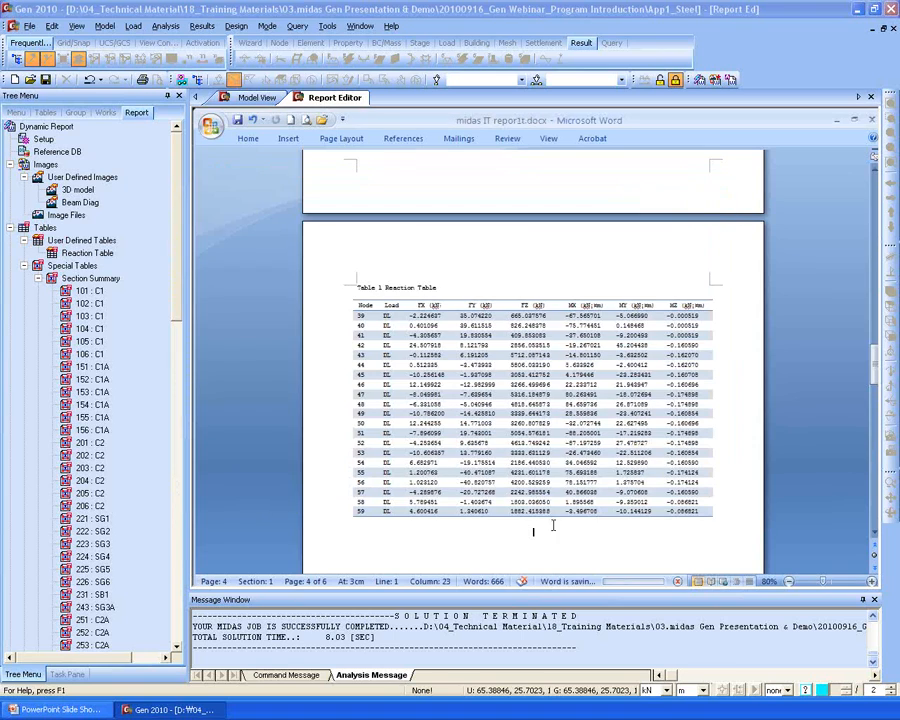
{"action": "left_click", "coordinate": [872, 121]}
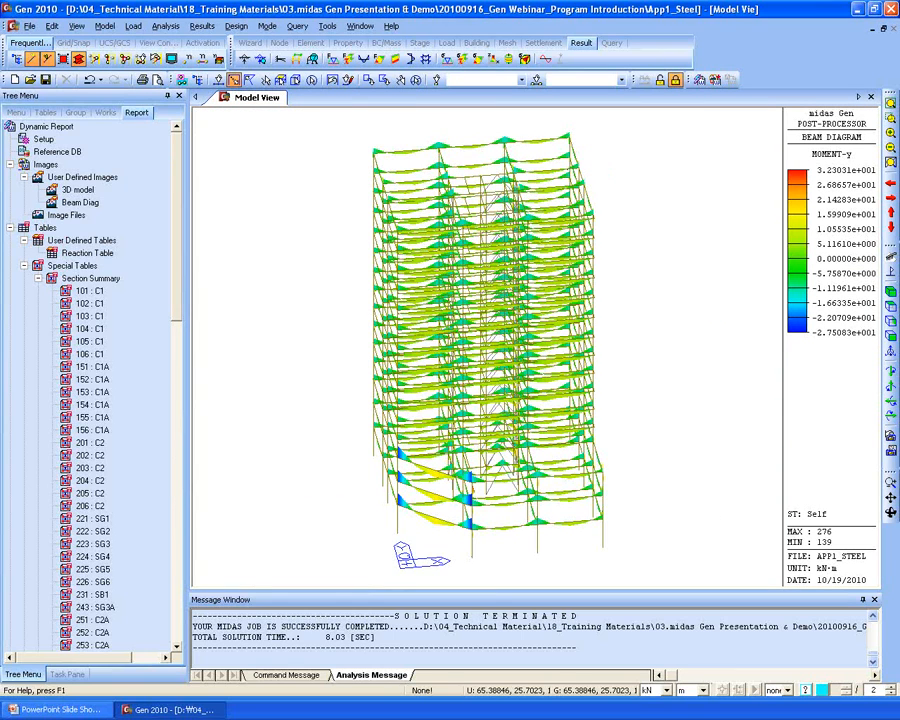
{"action": "left_click", "coordinate": [60, 709]}
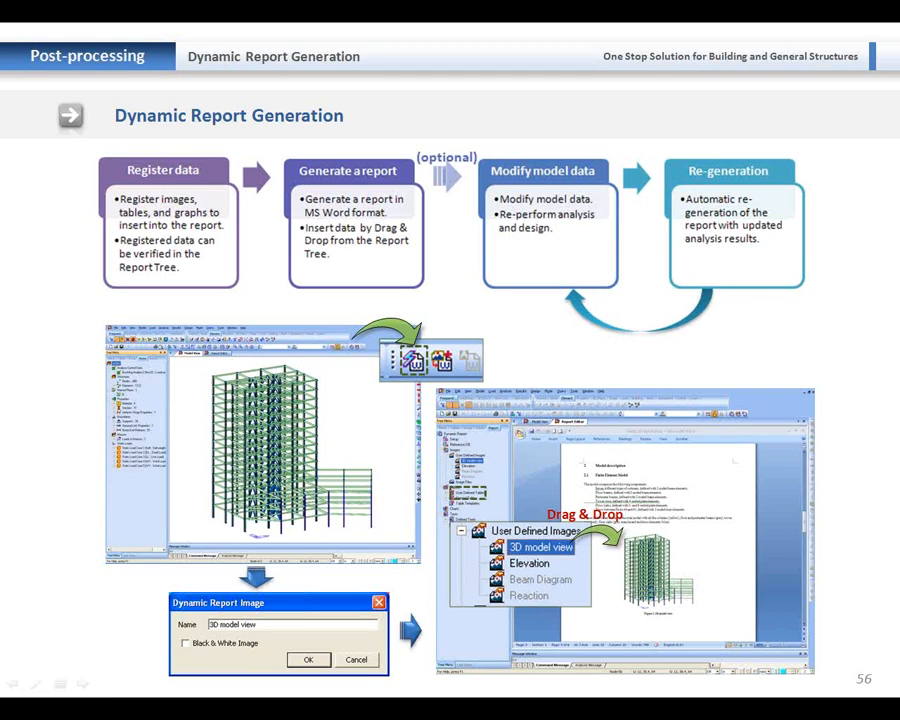
{"action": "left_click", "coordinate": [290, 287]}
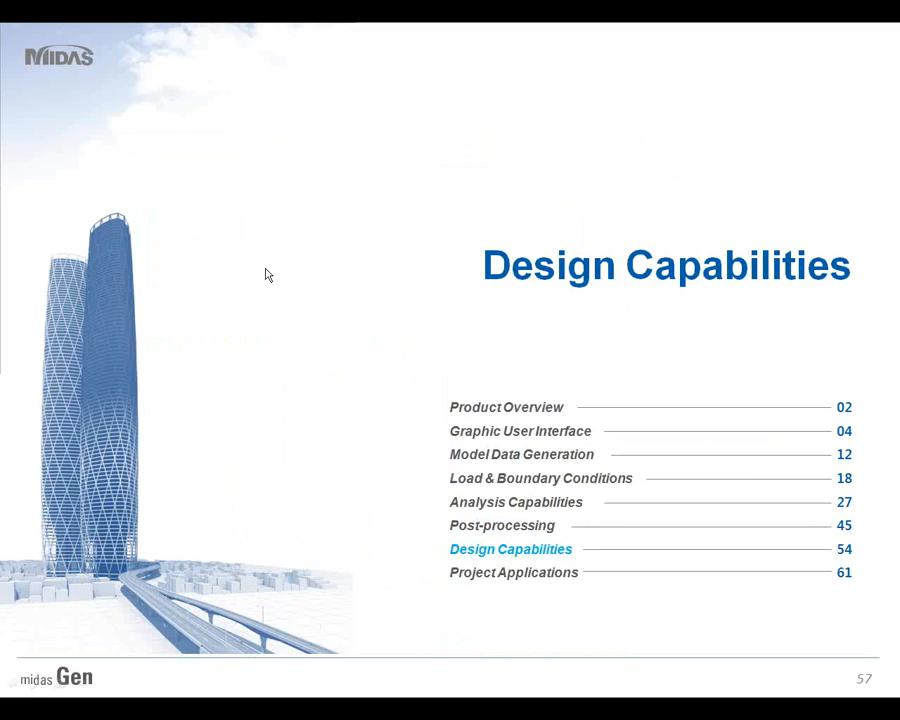
{"action": "left_click", "coordinate": [450, 260]}
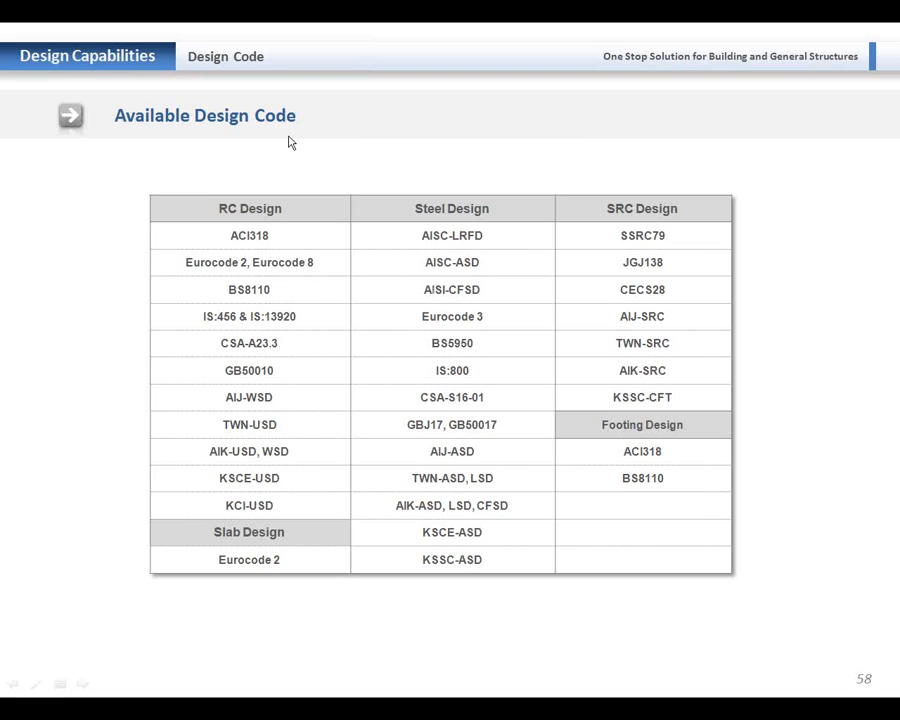
{"action": "left_click", "coordinate": [257, 184]}
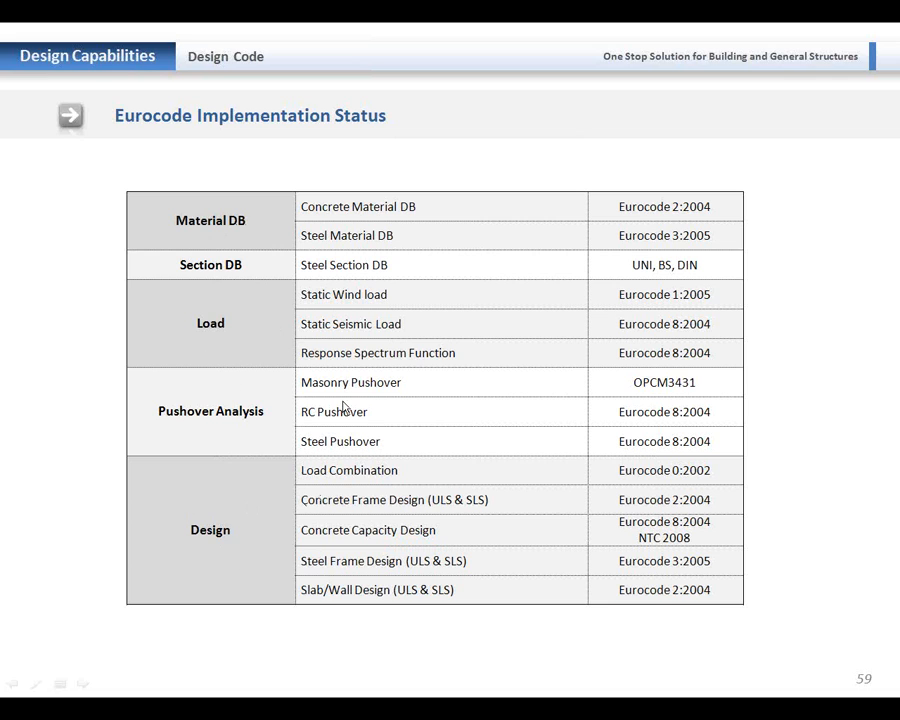
{"action": "left_click", "coordinate": [373, 362]}
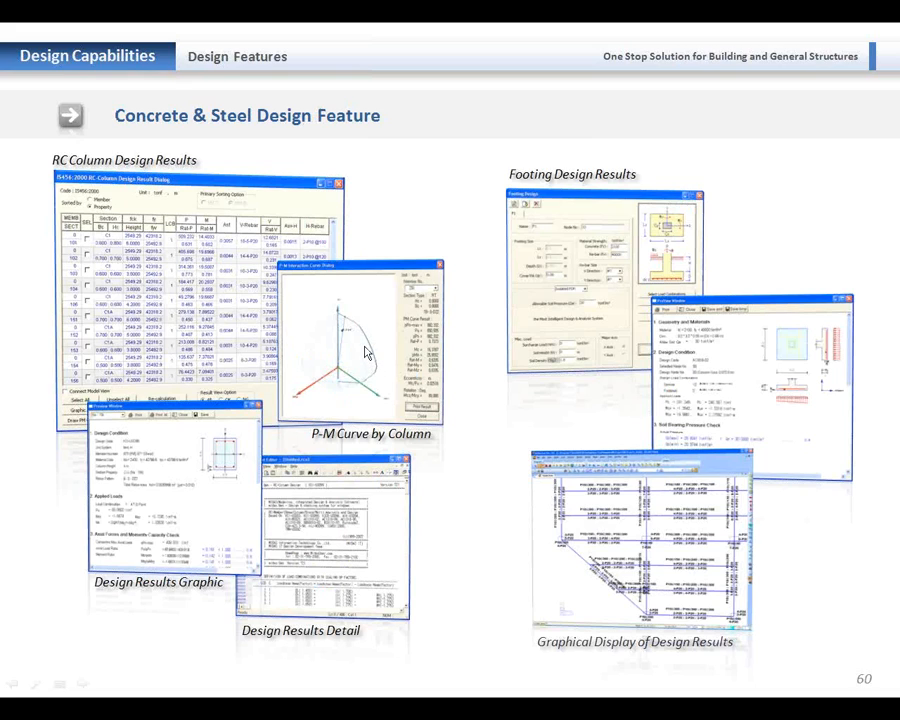